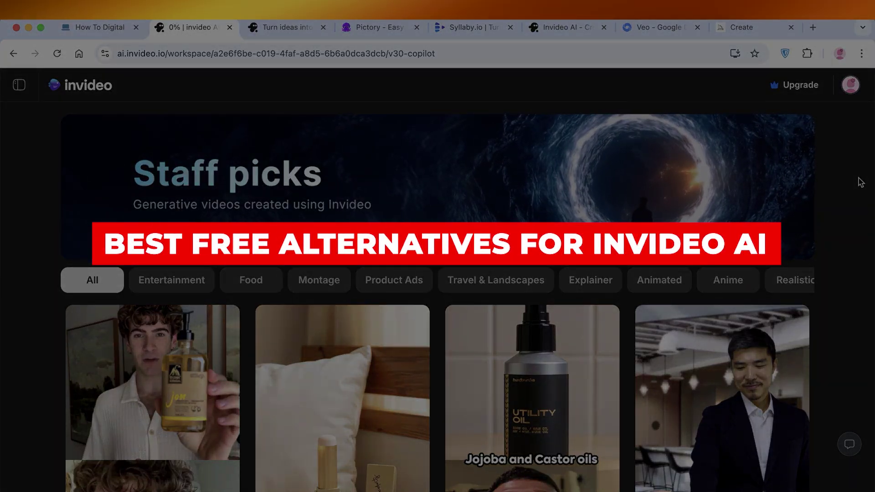
- Return to the video prompt page and switch the generation model to v4.0
{"action": "scroll", "coordinate": [860, 182], "scroll_direction": "down", "scroll_amount": 1}
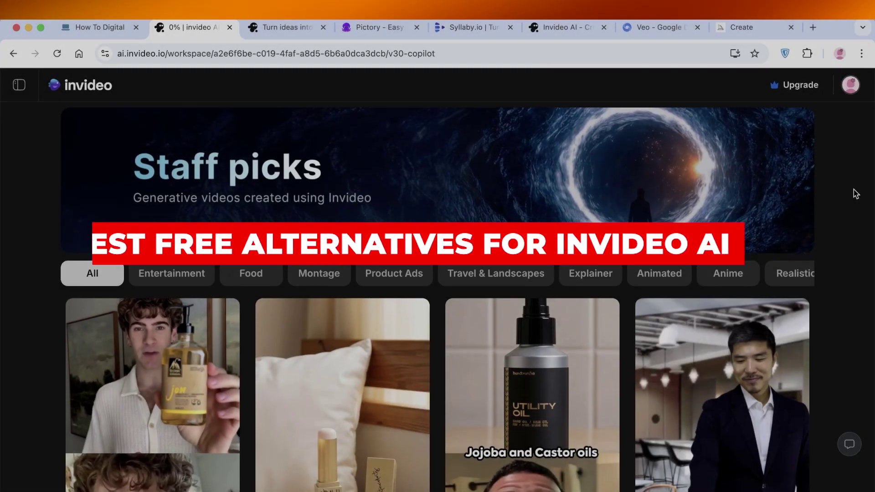
{"action": "left_click", "coordinate": [65, 84]}
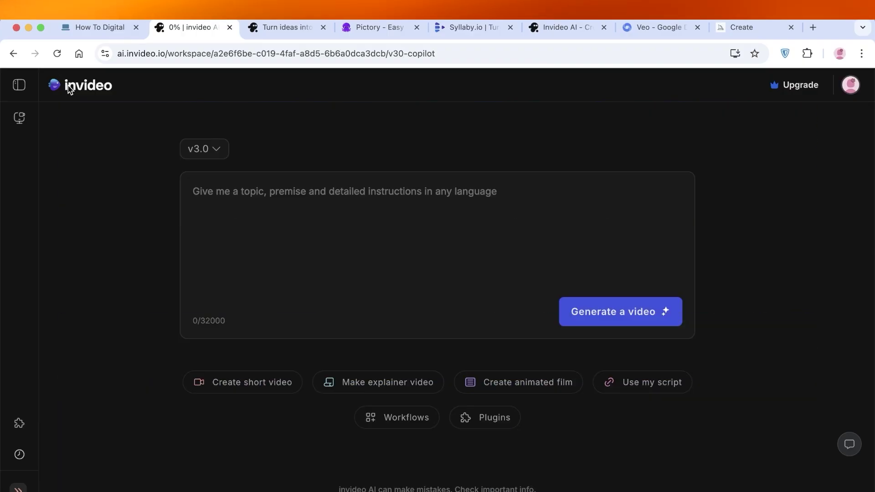
{"action": "left_click", "coordinate": [205, 149]}
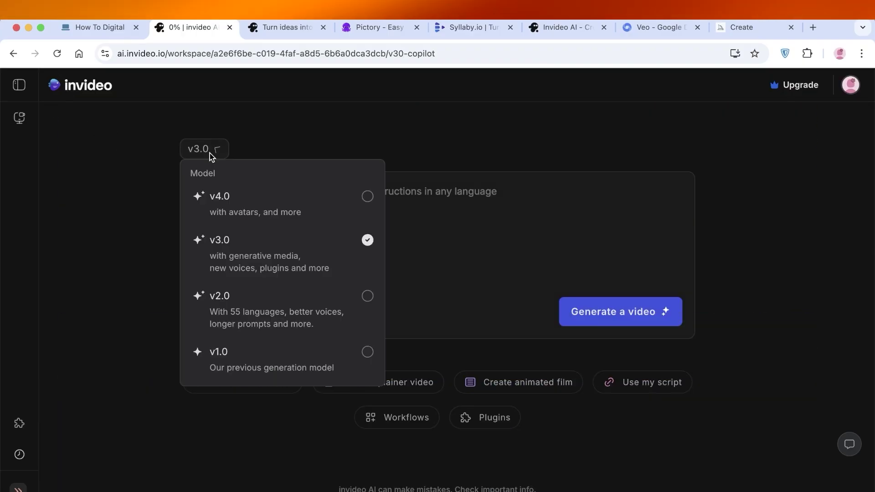
{"action": "left_click", "coordinate": [212, 195]}
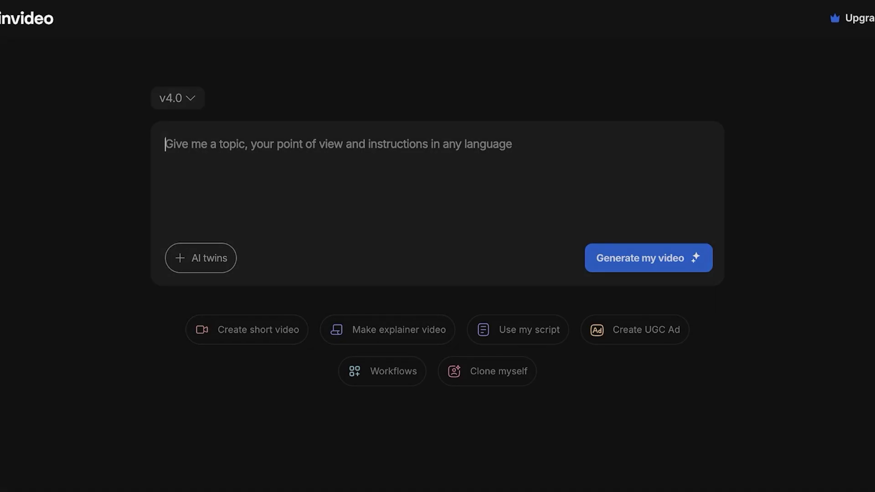
- Scroll through the Staff picks gallery of example videos, then close it
{"action": "left_click", "coordinate": [65, 86]}
{"action": "scroll", "coordinate": [824, 231], "scroll_direction": "down", "scroll_amount": 1}
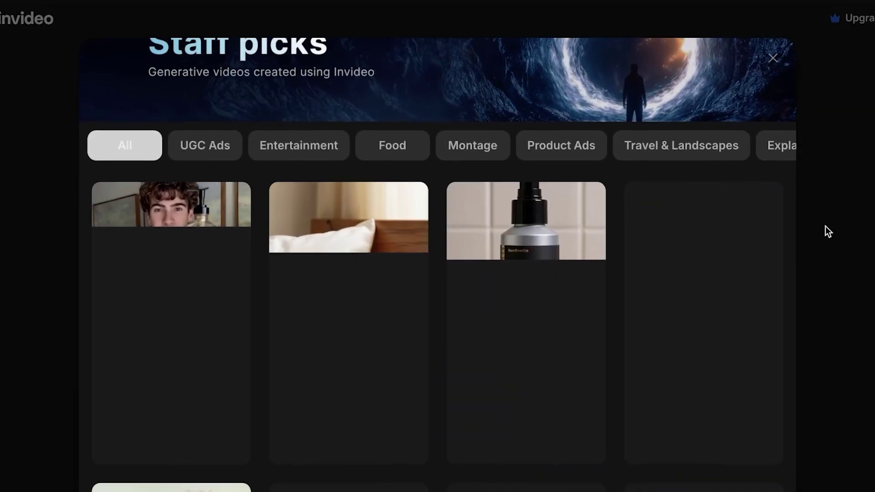
{"action": "scroll", "coordinate": [370, 289], "scroll_direction": "down", "scroll_amount": 2}
{"action": "scroll", "coordinate": [370, 289], "scroll_direction": "down", "scroll_amount": 2}
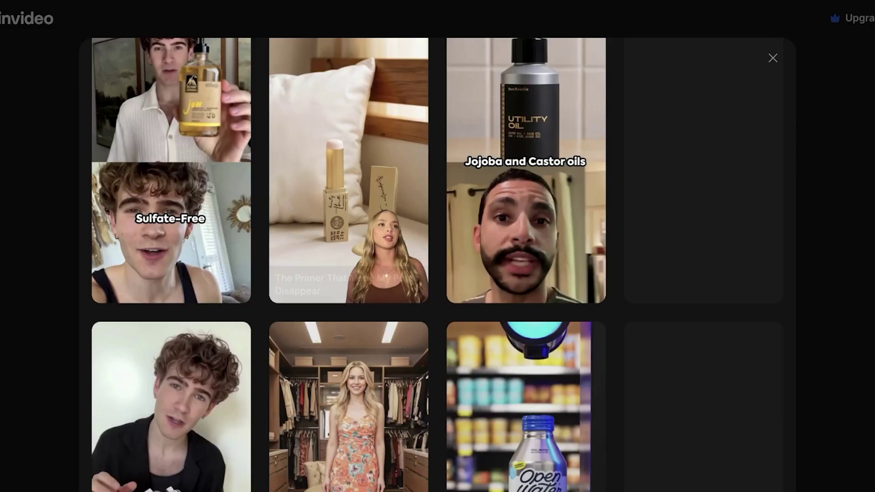
{"action": "scroll", "coordinate": [861, 232], "scroll_direction": "down", "scroll_amount": 3}
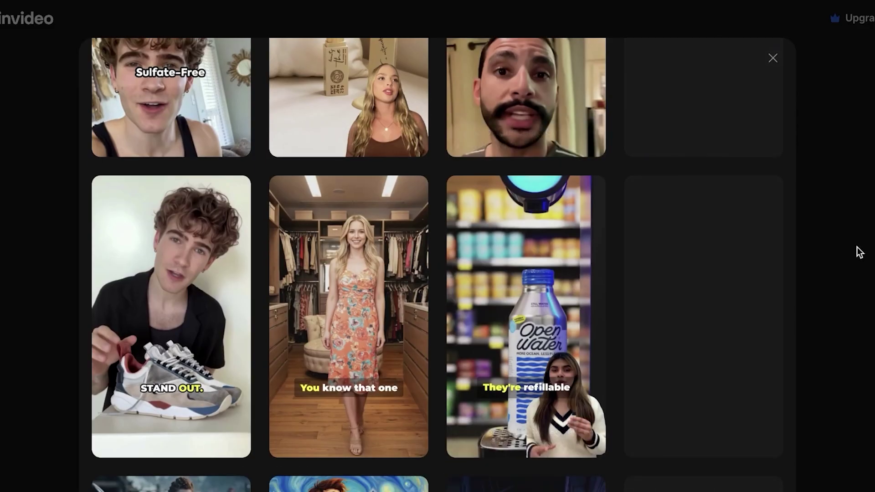
{"action": "left_click", "coordinate": [773, 58]}
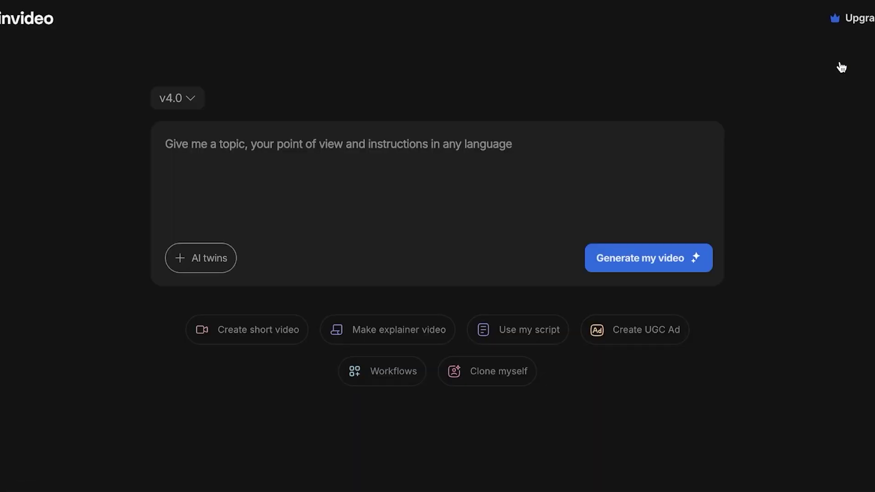
- From Home, open Generative Picks and browse the sneaker and primer UGC-style product ads
{"action": "mouse_move", "coordinate": [56, 62]}
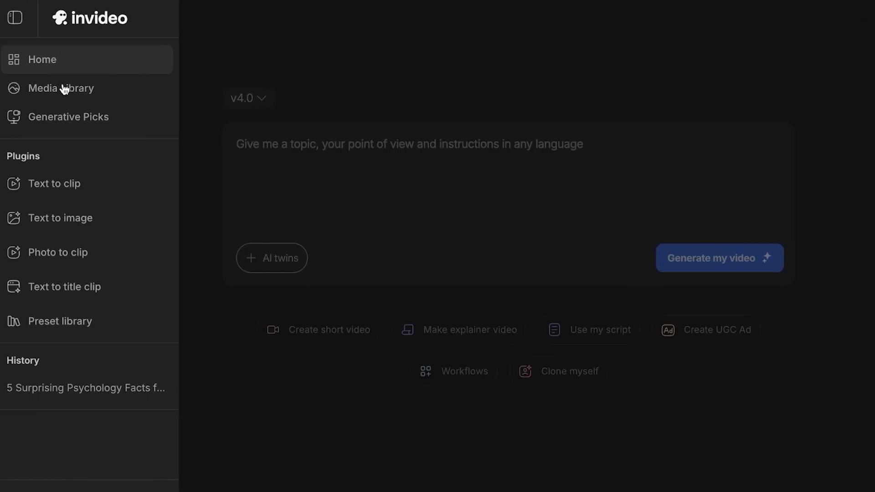
{"action": "left_click", "coordinate": [316, 75]}
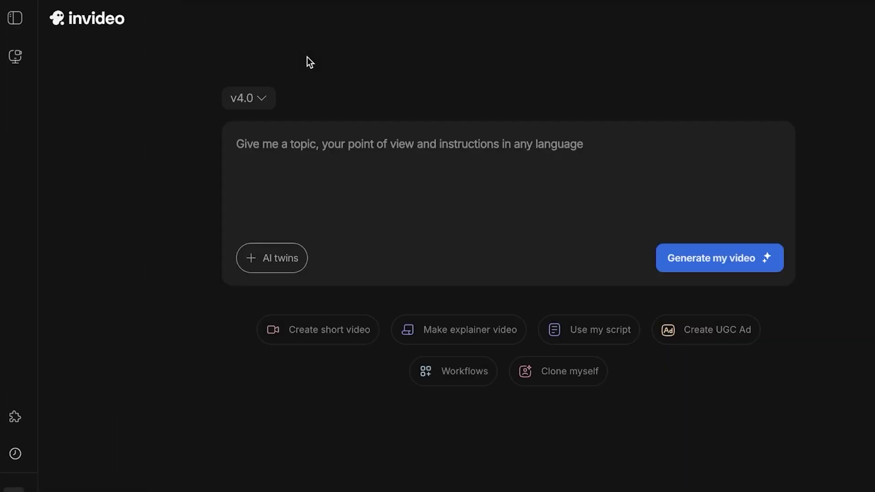
{"action": "left_click", "coordinate": [61, 26]}
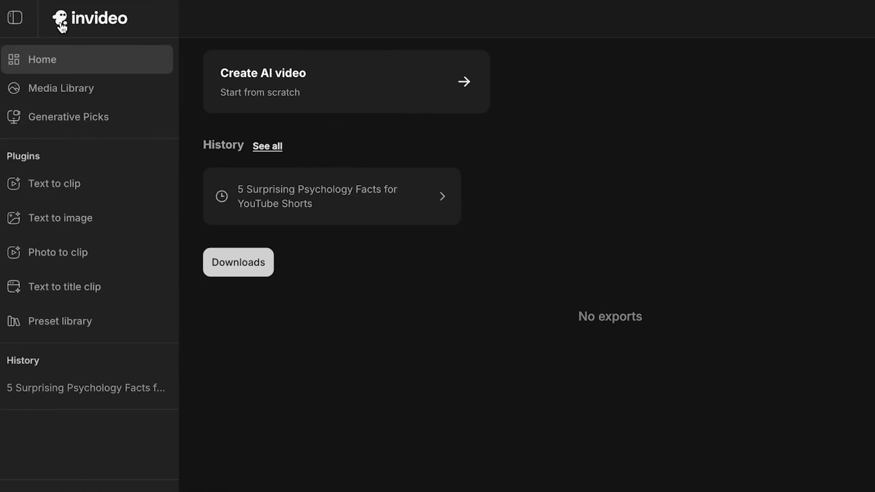
{"action": "left_click", "coordinate": [80, 113]}
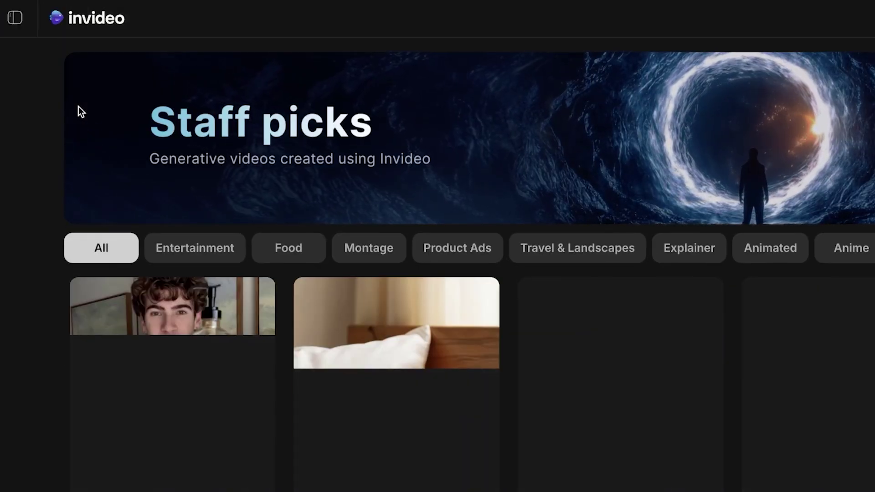
{"action": "scroll", "coordinate": [160, 178], "scroll_direction": "down", "scroll_amount": 4}
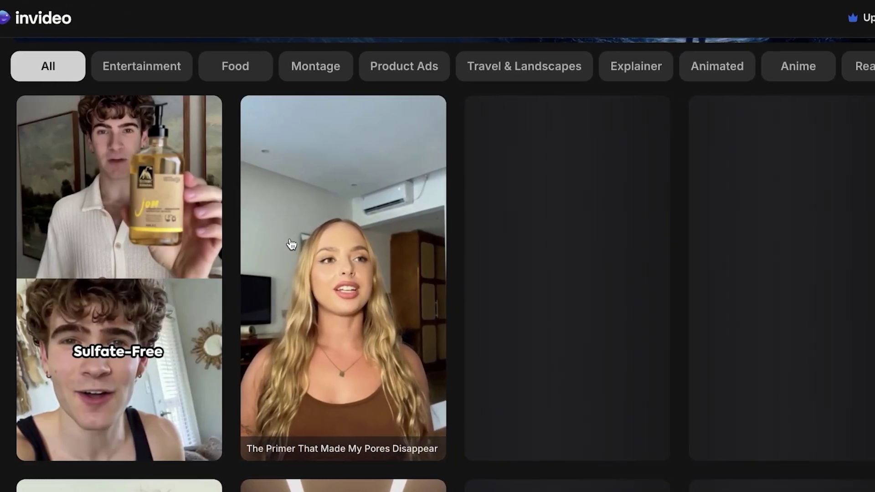
{"action": "scroll", "coordinate": [137, 249], "scroll_direction": "down", "scroll_amount": 8}
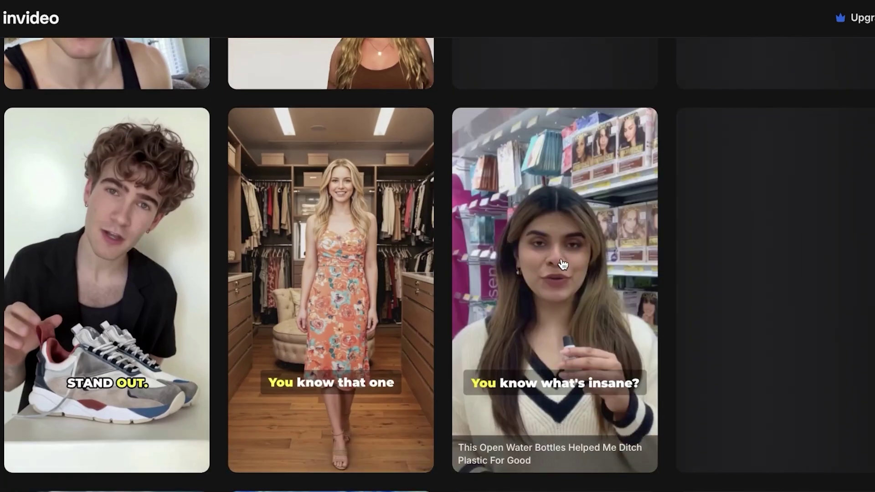
{"action": "scroll", "coordinate": [564, 265], "scroll_direction": "down", "scroll_amount": 1}
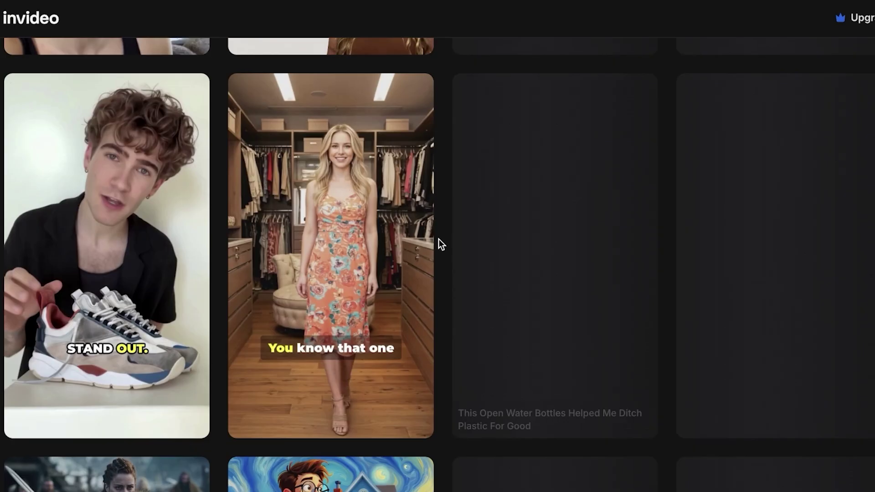
{"action": "scroll", "coordinate": [97, 238], "scroll_direction": "up", "scroll_amount": 7}
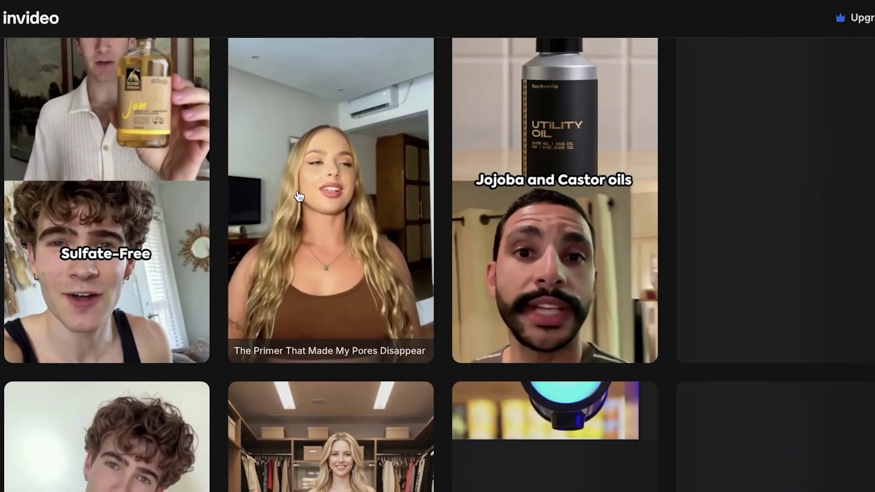
- Preview the primer ad and its prompt with the sound muted
{"action": "left_click", "coordinate": [299, 197]}
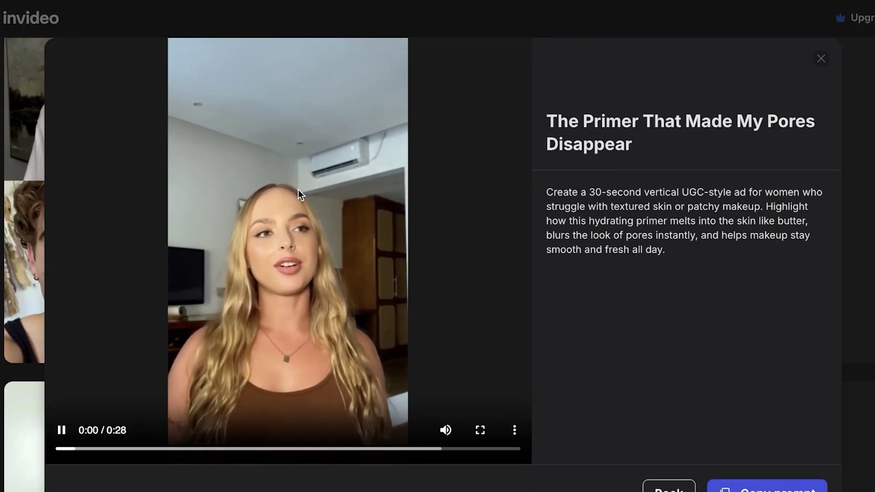
{"action": "key", "text": "XF86AudioMute"}
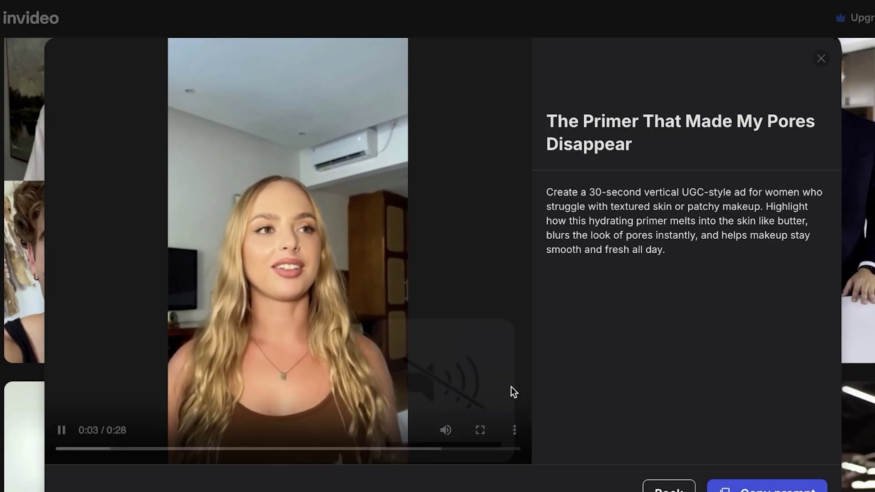
{"action": "left_click", "coordinate": [447, 436]}
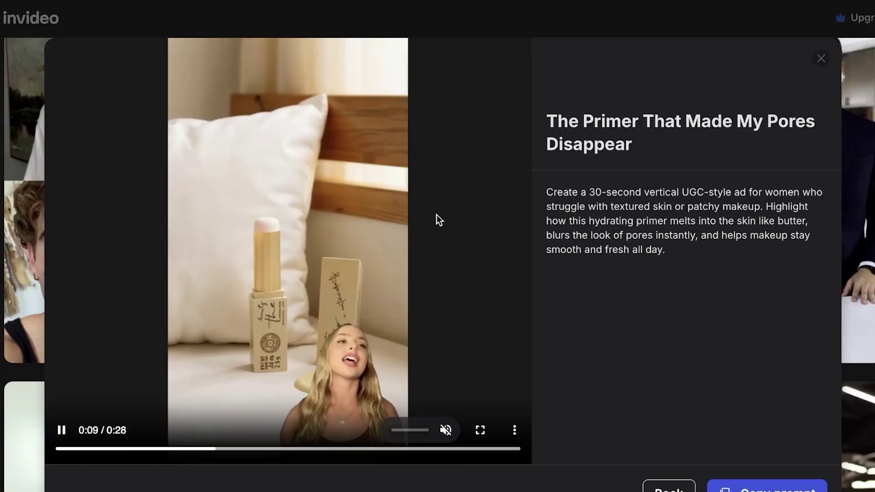
{"action": "left_click", "coordinate": [821, 59]}
- Preview the Open Water ad, then scroll down to the Plus, Max, Generative and Team pricing plans
{"action": "scroll", "coordinate": [672, 177], "scroll_direction": "down", "scroll_amount": 3}
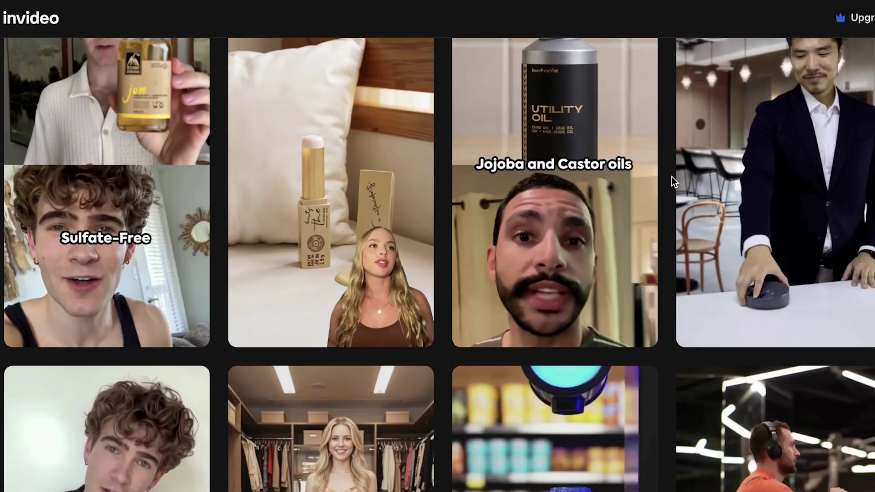
{"action": "scroll", "coordinate": [671, 178], "scroll_direction": "down", "scroll_amount": 4}
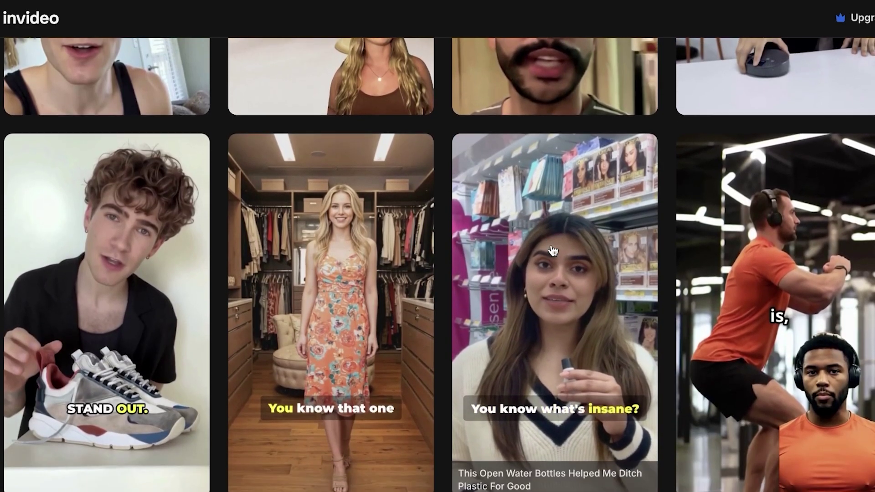
{"action": "left_click", "coordinate": [552, 248]}
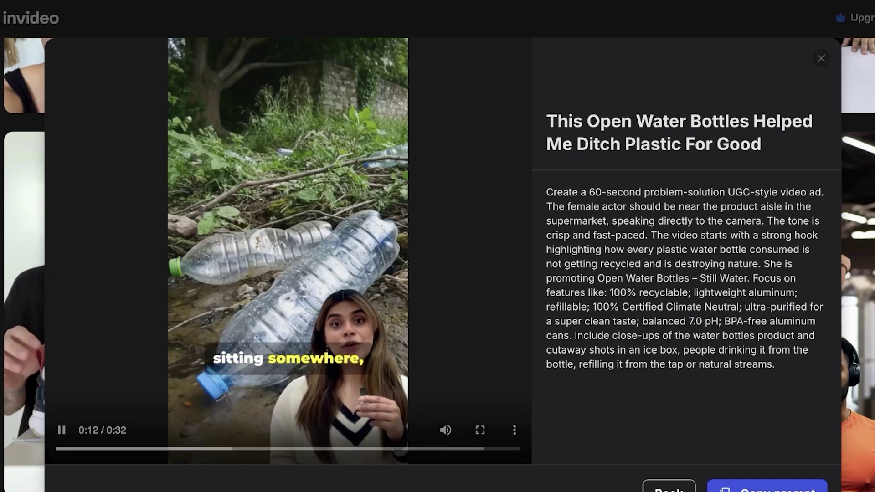
{"action": "left_click", "coordinate": [871, 73]}
{"action": "scroll", "coordinate": [752, 137], "scroll_direction": "down", "scroll_amount": 6}
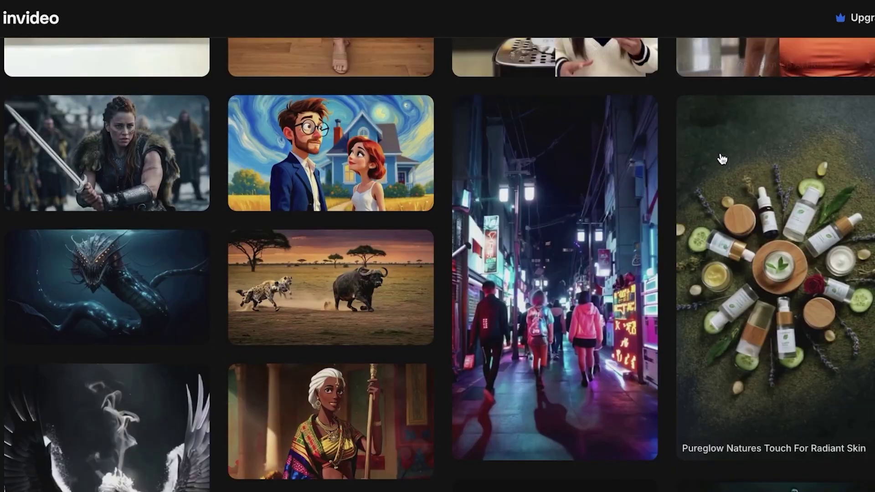
{"action": "scroll", "coordinate": [718, 202], "scroll_direction": "down", "scroll_amount": 9}
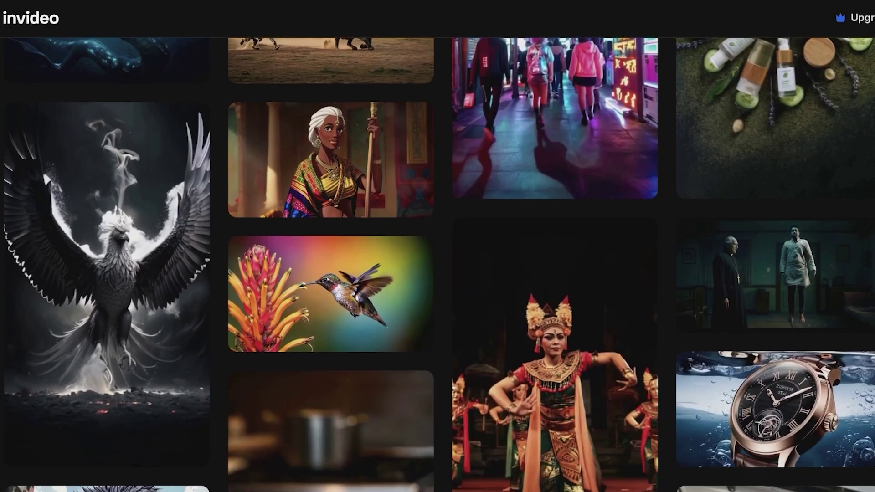
{"action": "scroll", "coordinate": [439, 265], "scroll_direction": "down", "scroll_amount": 5}
{"action": "scroll", "coordinate": [599, 181], "scroll_direction": "down", "scroll_amount": 7}
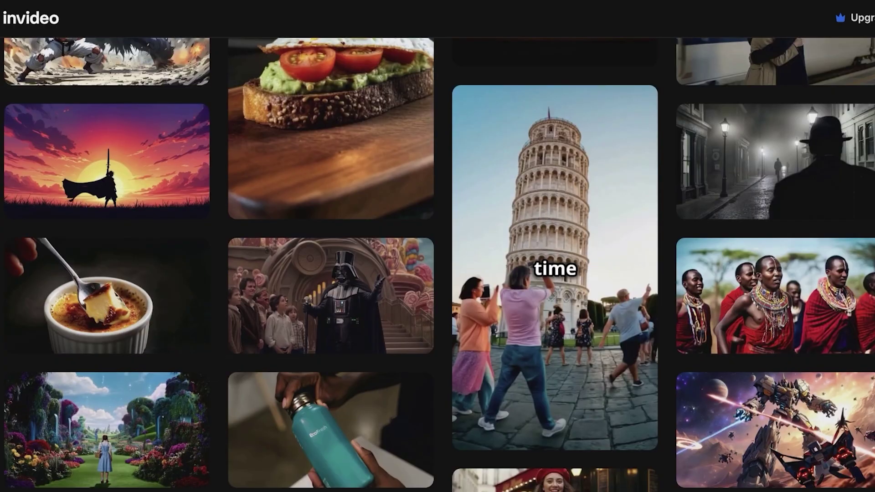
{"action": "scroll", "coordinate": [557, 214], "scroll_direction": "down", "scroll_amount": 3}
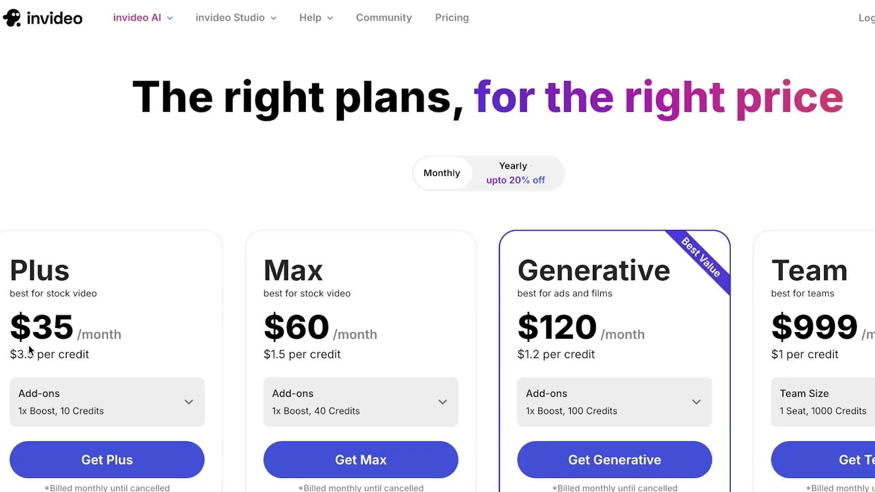
- Highlight the Plus plan's $3.5 per credit price and scroll through the plans' feature lists
{"action": "double_click", "coordinate": [26, 355]}
{"action": "left_click_drag", "start_coordinate": [45, 359], "coordinate": [92, 354]}
{"action": "left_click", "coordinate": [187, 297]}
{"action": "scroll", "coordinate": [187, 297], "scroll_direction": "down", "scroll_amount": 4}
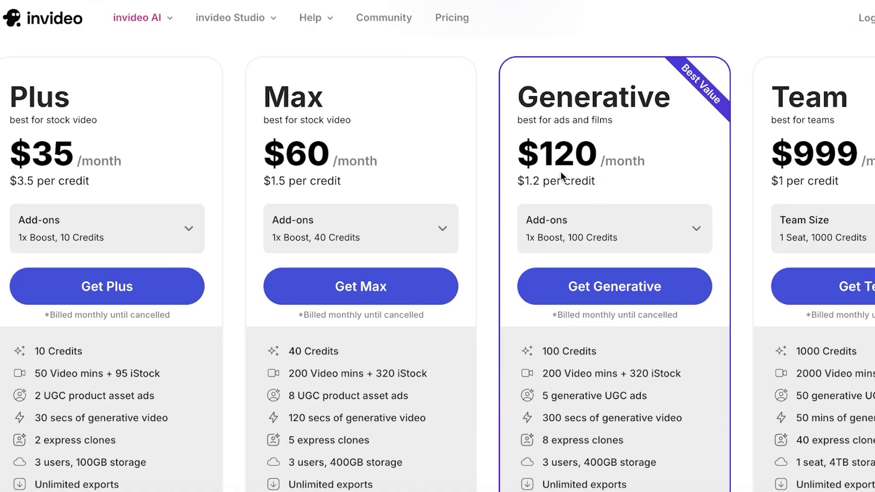
{"action": "scroll", "coordinate": [547, 164], "scroll_direction": "up", "scroll_amount": 4}
{"action": "scroll", "coordinate": [607, 250], "scroll_direction": "down", "scroll_amount": 1}
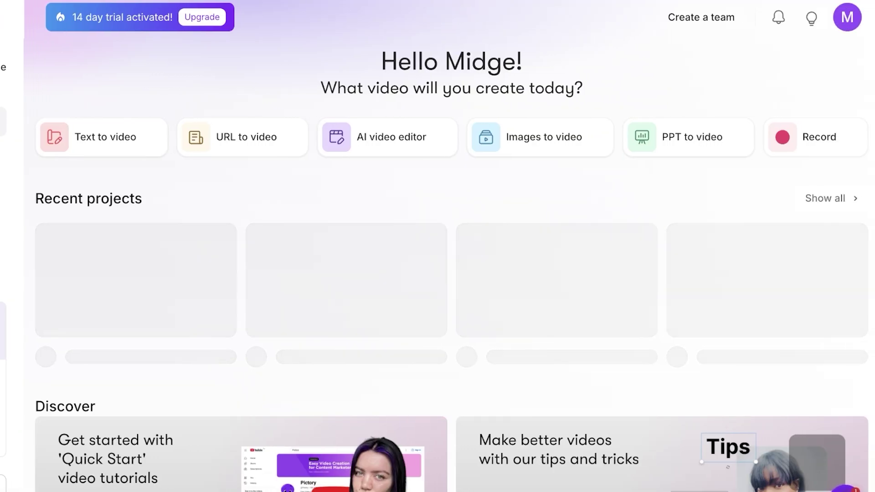
- Open the 'Understanding the Power of Placebo Effect in Psychology' project from Recent projects
{"action": "scroll", "coordinate": [233, 98], "scroll_direction": "down", "scroll_amount": 1}
{"action": "mouse_move", "coordinate": [240, 84]}
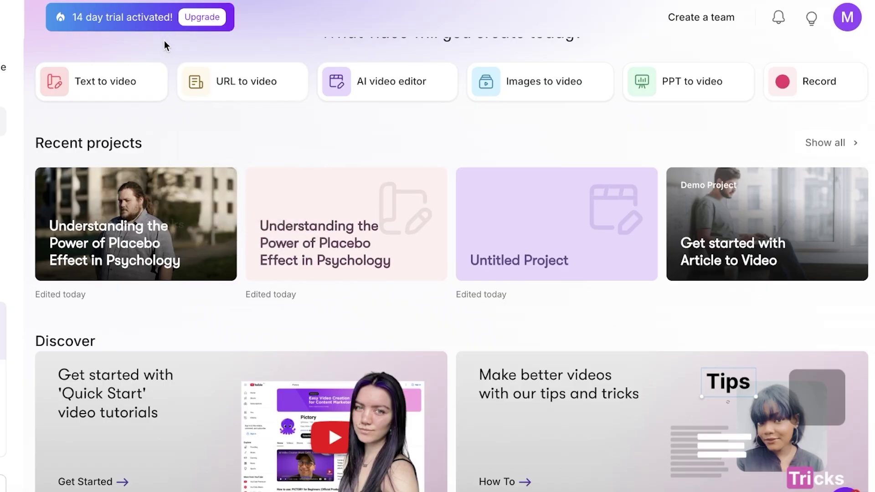
{"action": "scroll", "coordinate": [340, 142], "scroll_direction": "up", "scroll_amount": 1}
{"action": "mouse_move", "coordinate": [547, 158]}
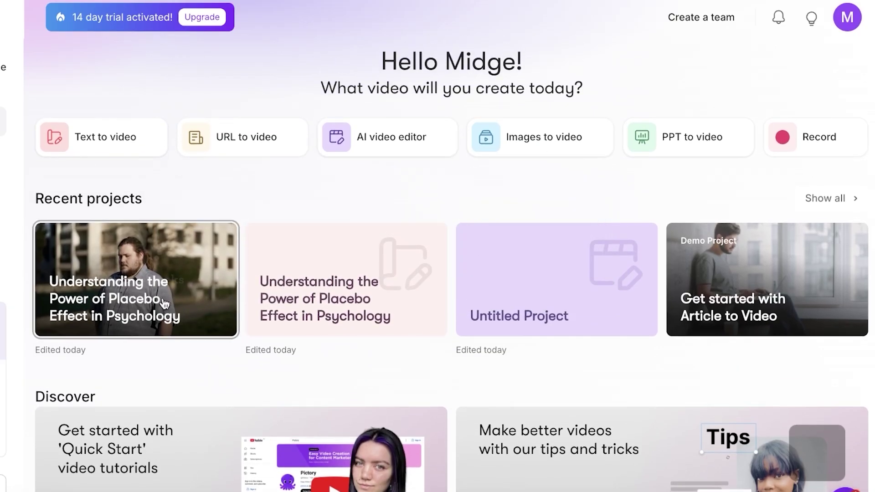
{"action": "left_click", "coordinate": [143, 289]}
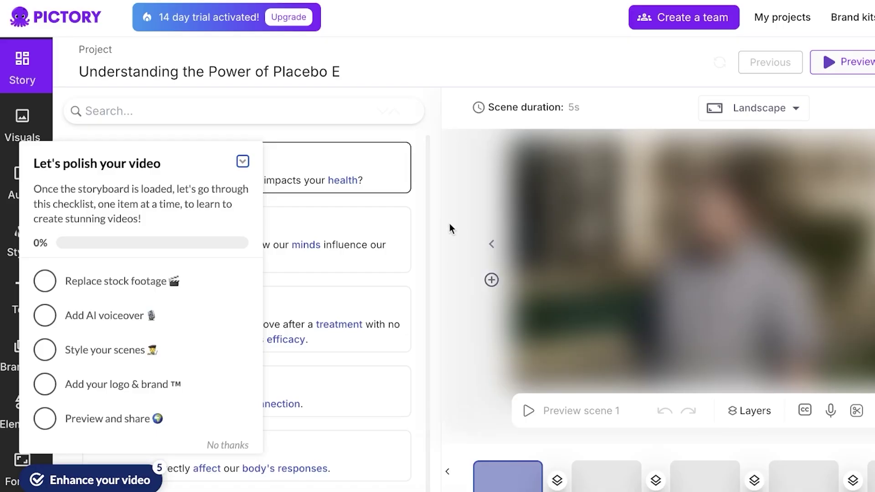
- Dismiss the checklist and customization popups and select Scene 1 of the storyboard
{"action": "left_click", "coordinate": [149, 478]}
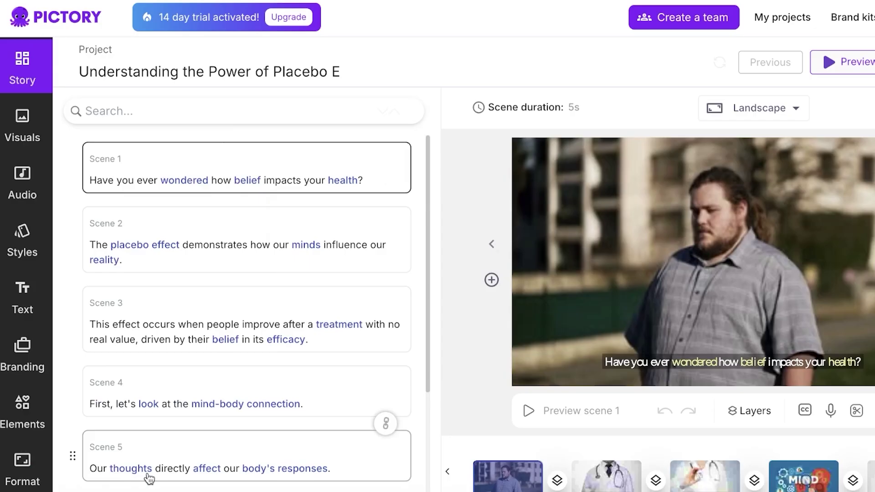
{"action": "left_click", "coordinate": [140, 477]}
{"action": "left_click", "coordinate": [142, 175]}
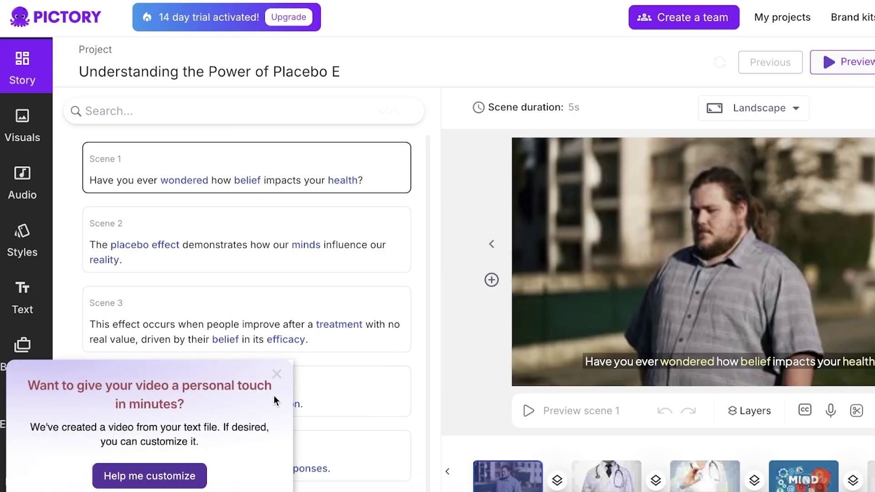
{"action": "left_click", "coordinate": [277, 375]}
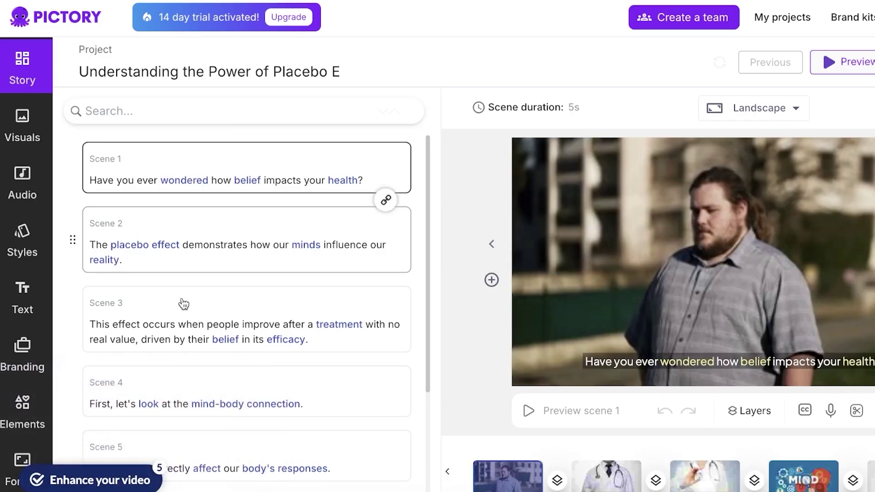
{"action": "scroll", "coordinate": [302, 382], "scroll_direction": "down", "scroll_amount": 3}
{"action": "scroll", "coordinate": [213, 352], "scroll_direction": "up", "scroll_amount": 3}
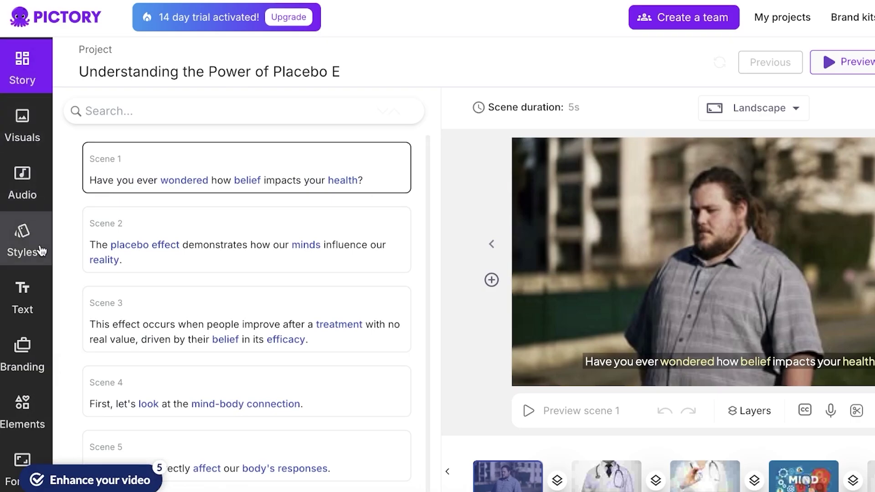
- Preview scenes 1 and 2, then play the full 0:48 video preview
{"action": "left_click", "coordinate": [513, 412]}
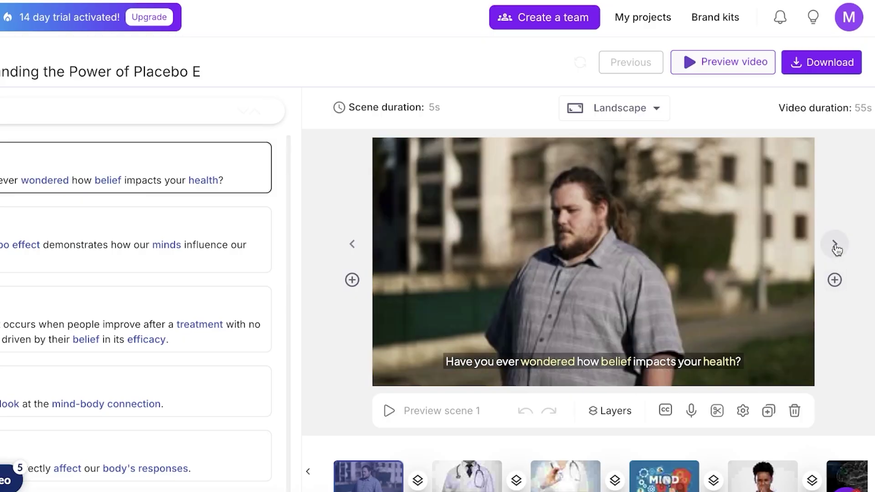
{"action": "left_click", "coordinate": [835, 247]}
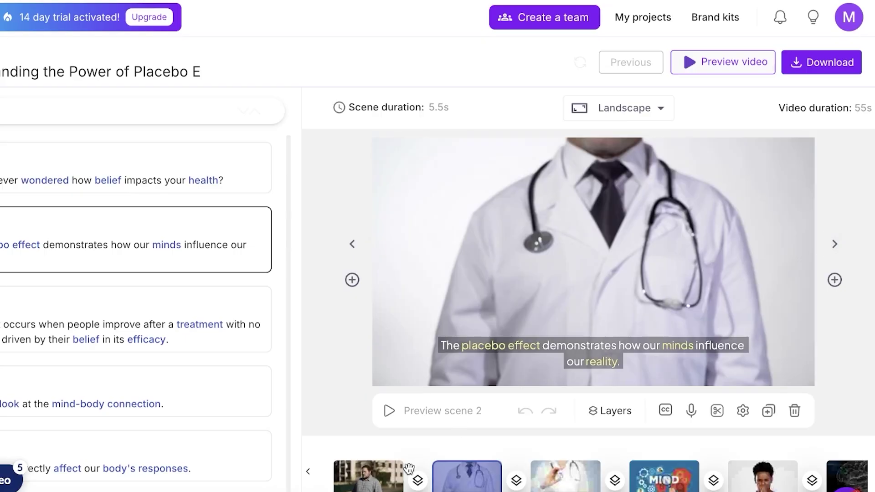
{"action": "left_click", "coordinate": [377, 482]}
{"action": "scroll", "coordinate": [64, 256], "scroll_direction": "down", "scroll_amount": 5}
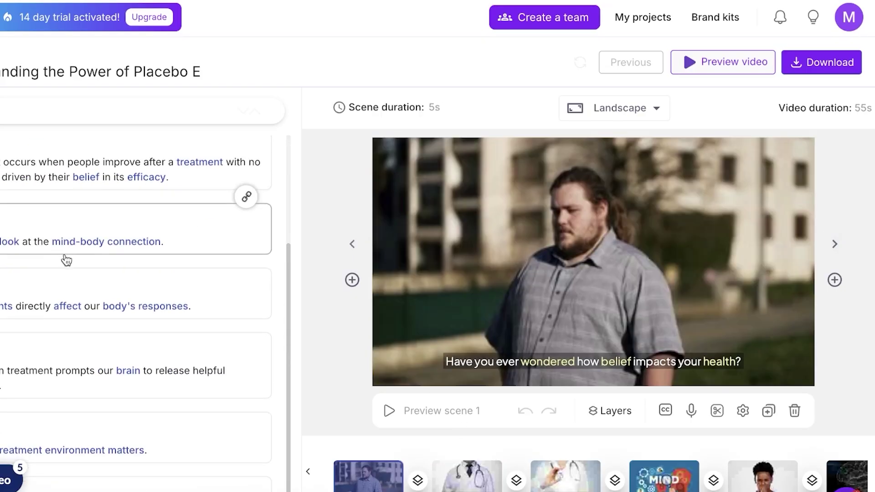
{"action": "left_click", "coordinate": [704, 61]}
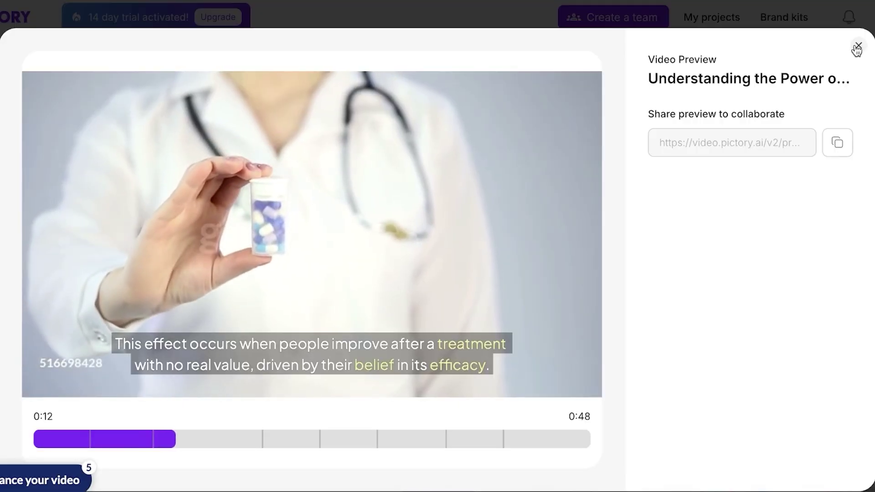
- Close the video preview, check the URL to video option, and move to the Syllaby site
{"action": "left_click", "coordinate": [857, 46]}
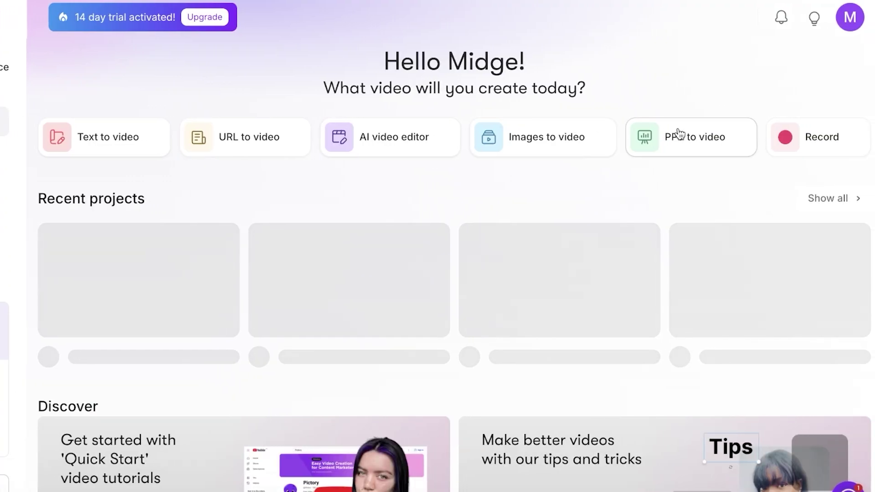
{"action": "scroll", "coordinate": [620, 77], "scroll_direction": "down", "scroll_amount": 1}
{"action": "scroll", "coordinate": [622, 80], "scroll_direction": "up", "scroll_amount": 1}
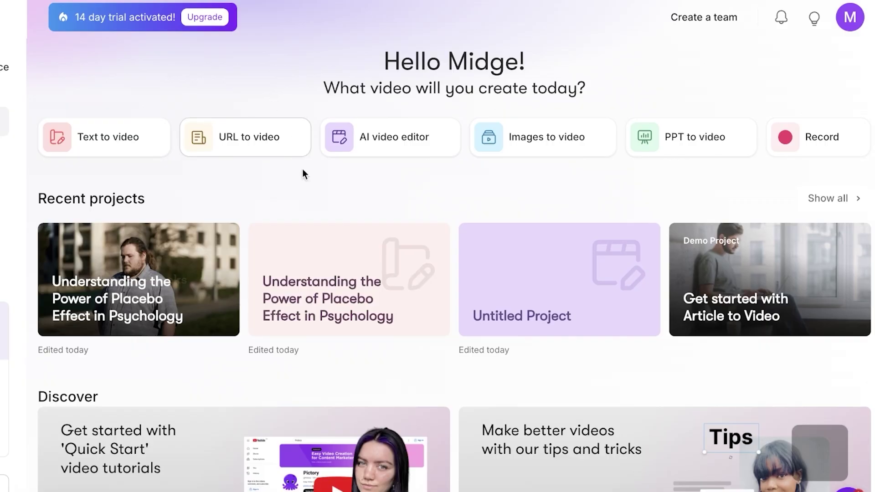
{"action": "scroll", "coordinate": [302, 168], "scroll_direction": "down", "scroll_amount": 1}
{"action": "scroll", "coordinate": [317, 221], "scroll_direction": "up", "scroll_amount": 1}
{"action": "left_click", "coordinate": [303, 127]}
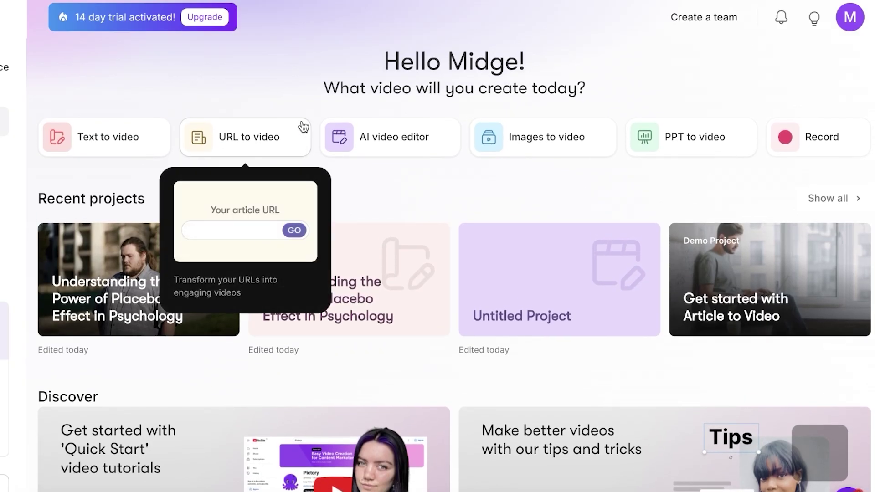
{"action": "left_click", "coordinate": [449, 1]}
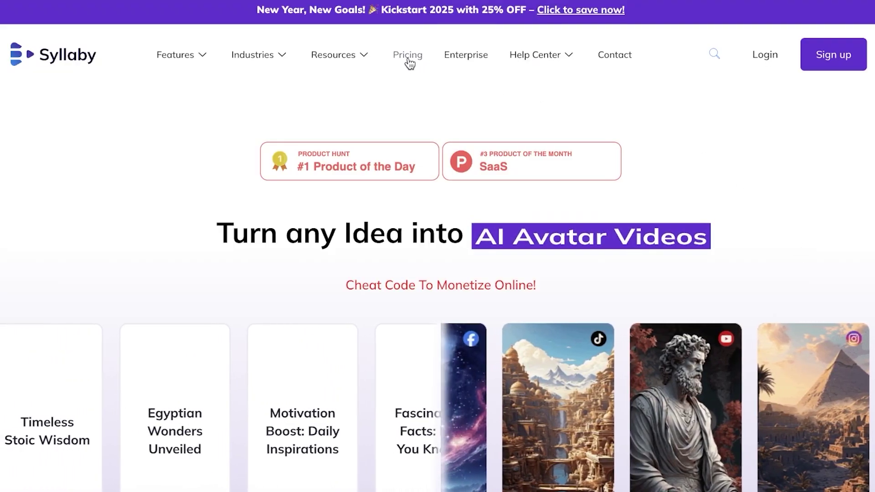
- Open Syllaby's pricing page and scroll through the Basic, Standard, Premium and Enterprise cards
{"action": "left_click", "coordinate": [411, 67]}
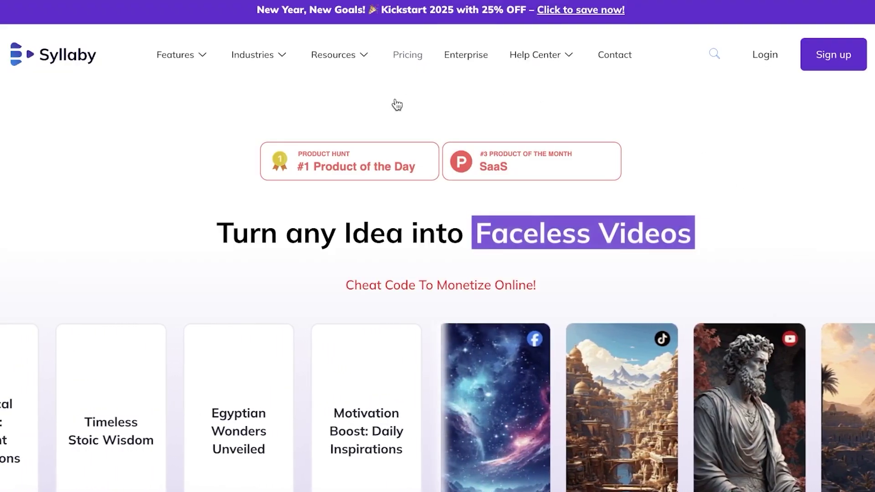
{"action": "scroll", "coordinate": [390, 134], "scroll_direction": "down", "scroll_amount": 3}
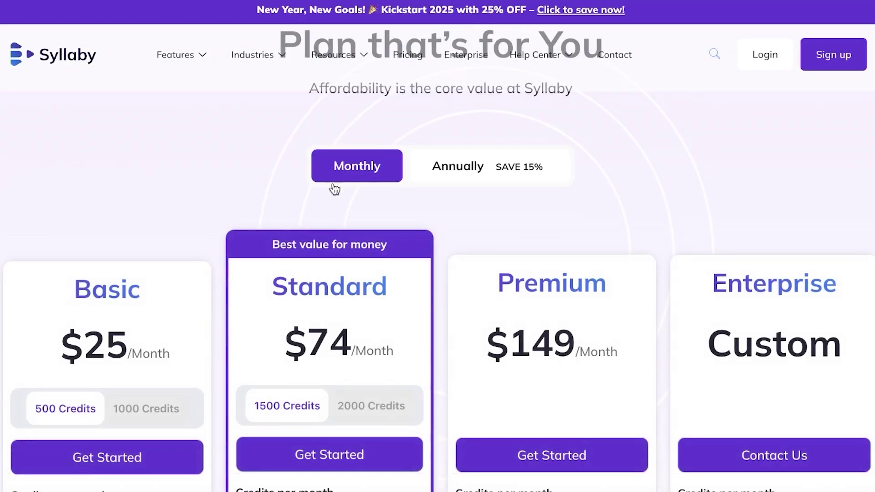
{"action": "scroll", "coordinate": [7, 193], "scroll_direction": "down", "scroll_amount": 2}
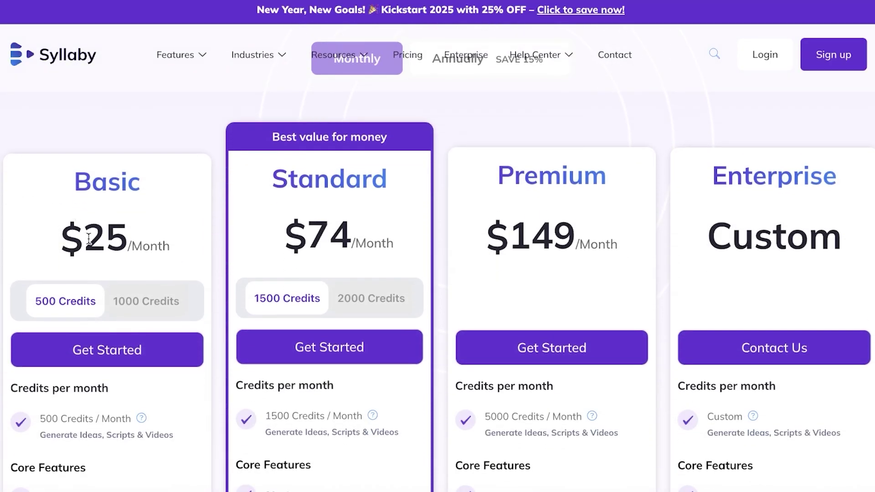
{"action": "scroll", "coordinate": [85, 309], "scroll_direction": "down", "scroll_amount": 1}
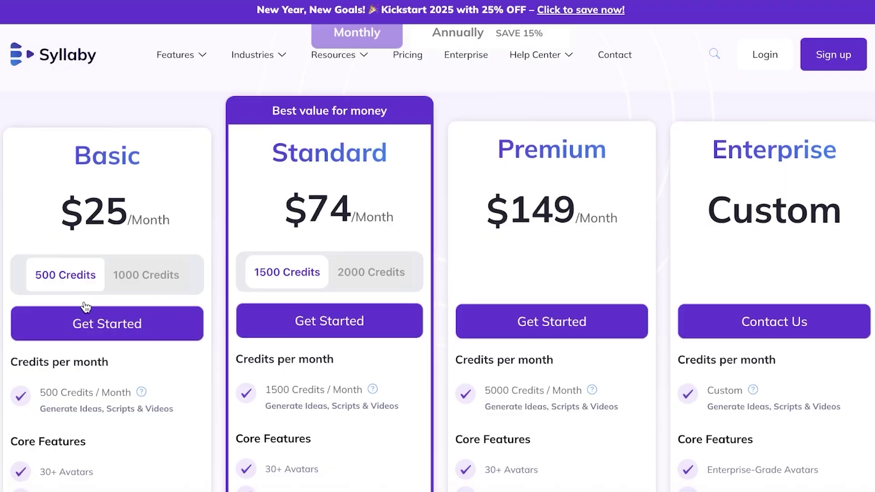
{"action": "mouse_move", "coordinate": [140, 397]}
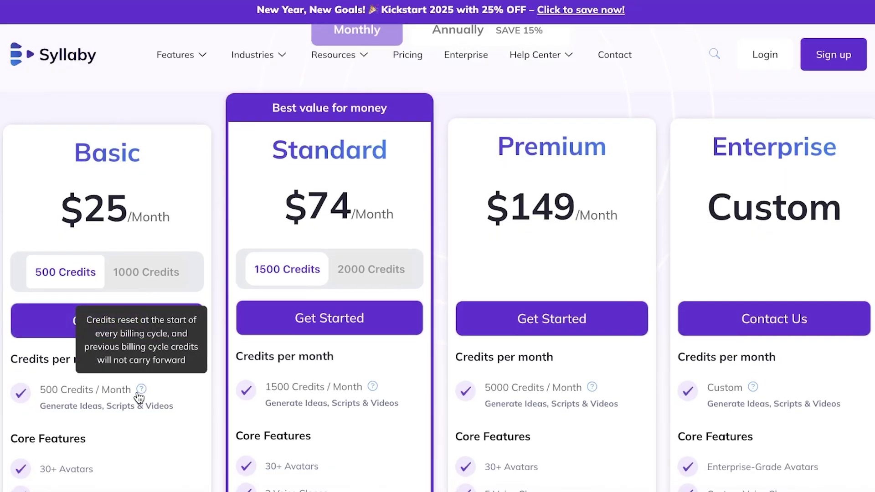
{"action": "scroll", "coordinate": [211, 250], "scroll_direction": "up", "scroll_amount": 4}
{"action": "scroll", "coordinate": [159, 296], "scroll_direction": "down", "scroll_amount": 3}
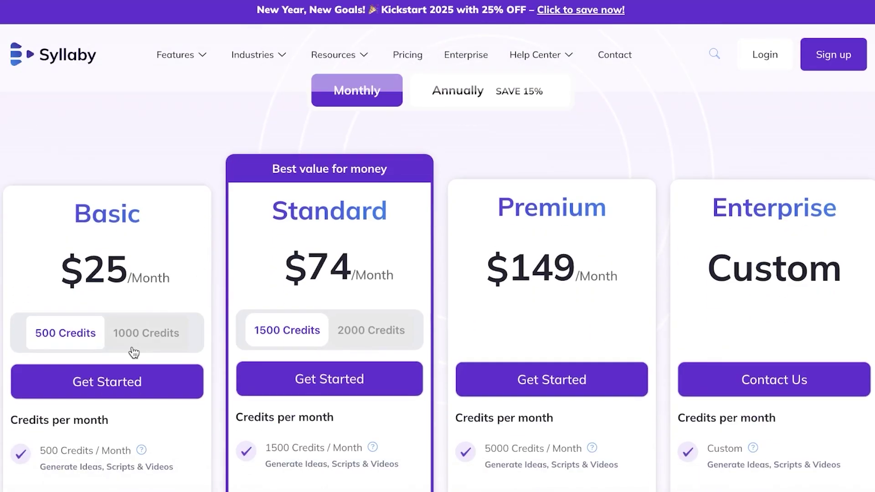
- Switch the $25 Basic plan to its 1000 Credits option and review the plans again
{"action": "left_click", "coordinate": [110, 341]}
{"action": "scroll", "coordinate": [69, 339], "scroll_direction": "down", "scroll_amount": 3}
{"action": "scroll", "coordinate": [170, 134], "scroll_direction": "up", "scroll_amount": 3}
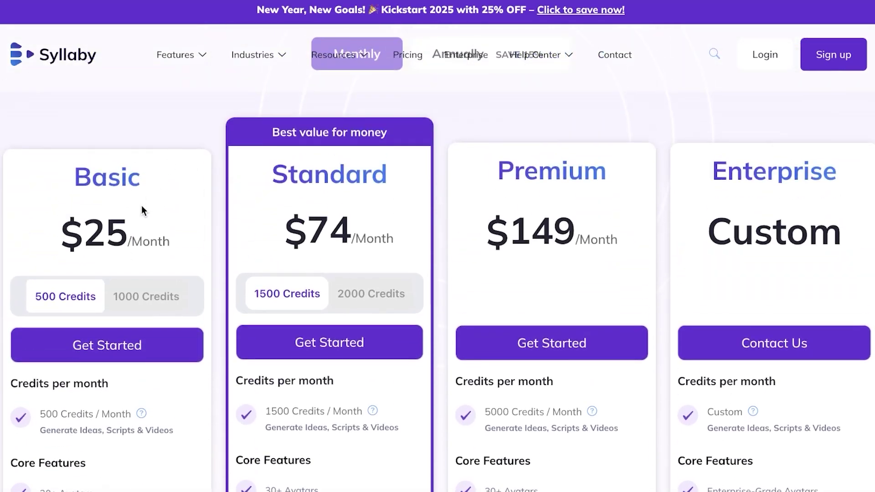
{"action": "scroll", "coordinate": [141, 210], "scroll_direction": "down", "scroll_amount": 3}
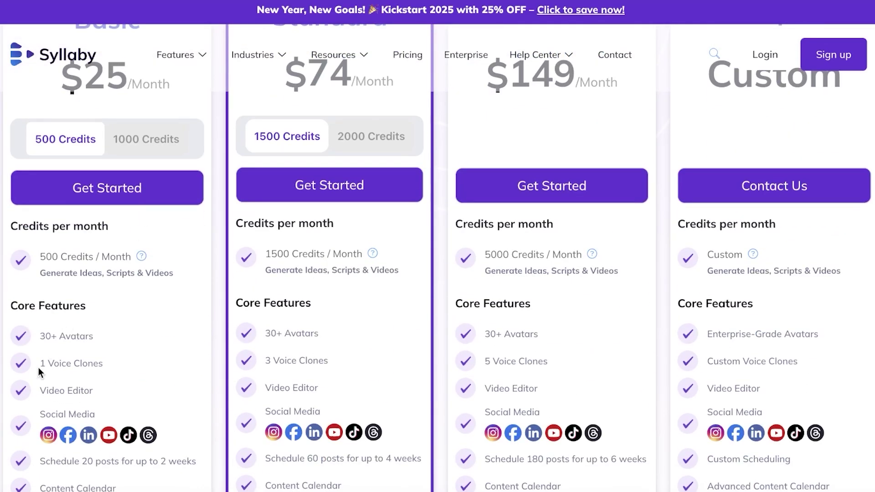
{"action": "scroll", "coordinate": [46, 401], "scroll_direction": "down", "scroll_amount": 1}
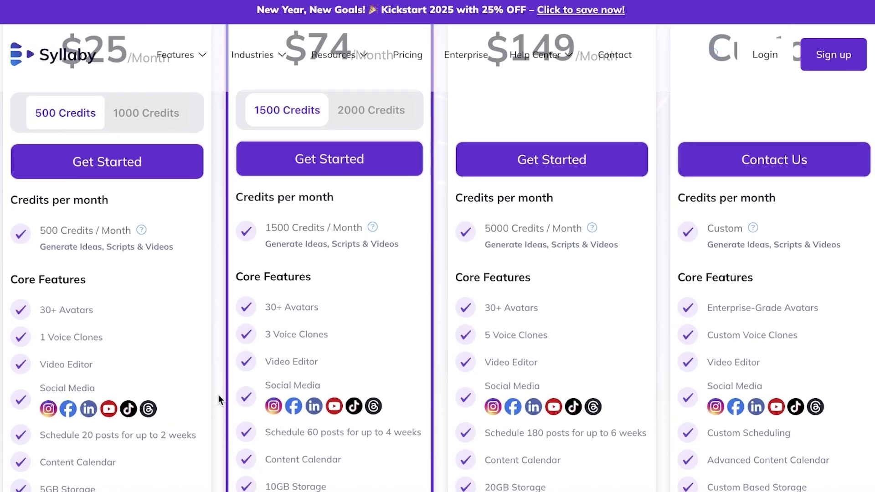
{"action": "scroll", "coordinate": [180, 351], "scroll_direction": "down", "scroll_amount": 1}
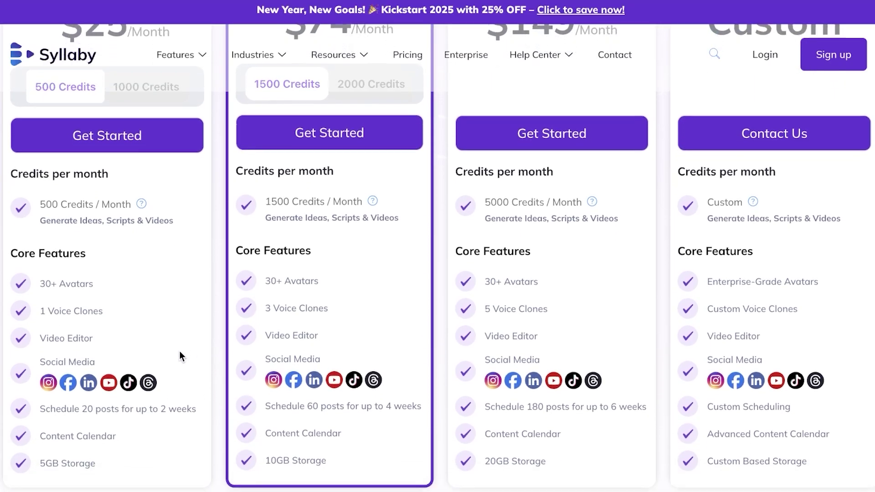
{"action": "scroll", "coordinate": [180, 351], "scroll_direction": "up", "scroll_amount": 15}
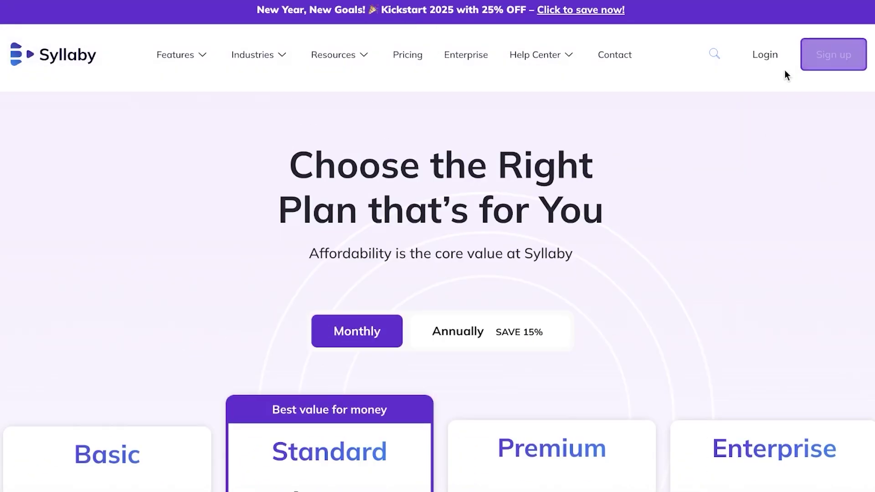
- Sign up for Syllaby with a Google account and continue to the dashboard
{"action": "left_click", "coordinate": [816, 57]}
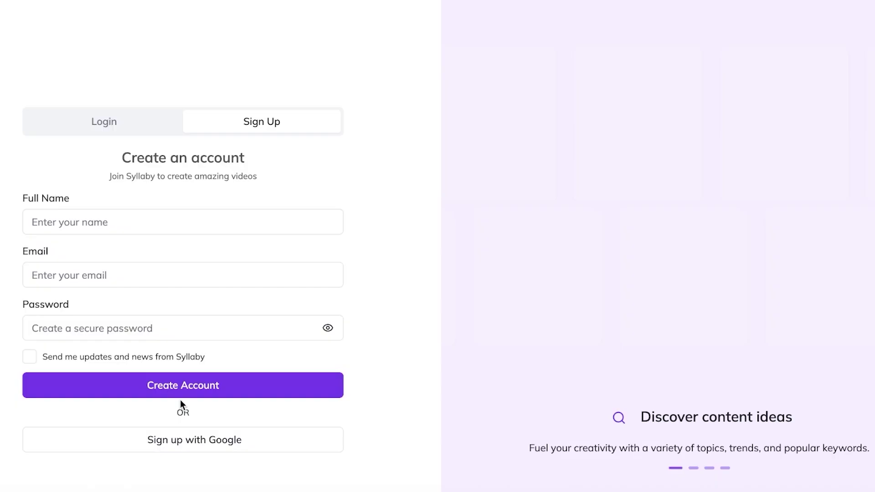
{"action": "left_click", "coordinate": [182, 446]}
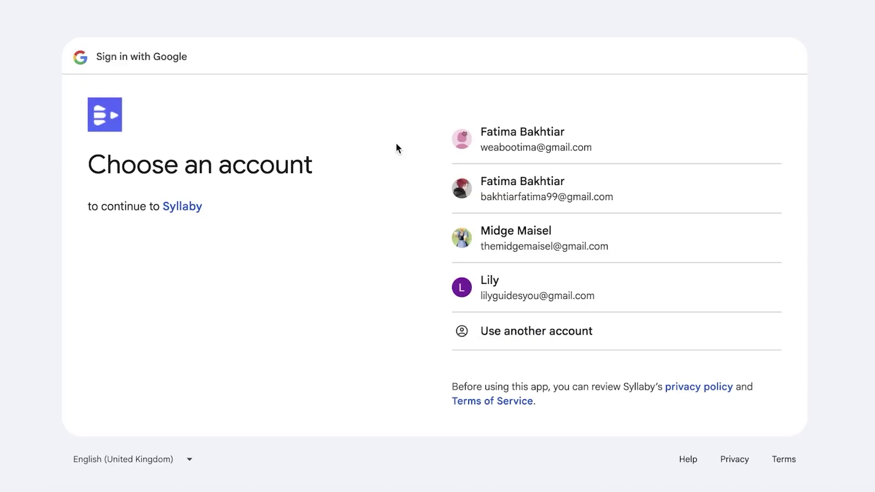
{"action": "left_click", "coordinate": [547, 144]}
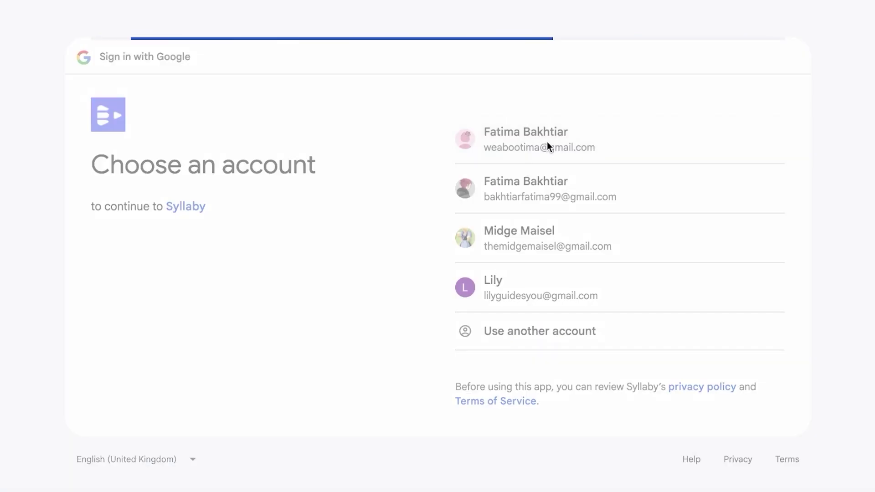
{"action": "left_click", "coordinate": [678, 340]}
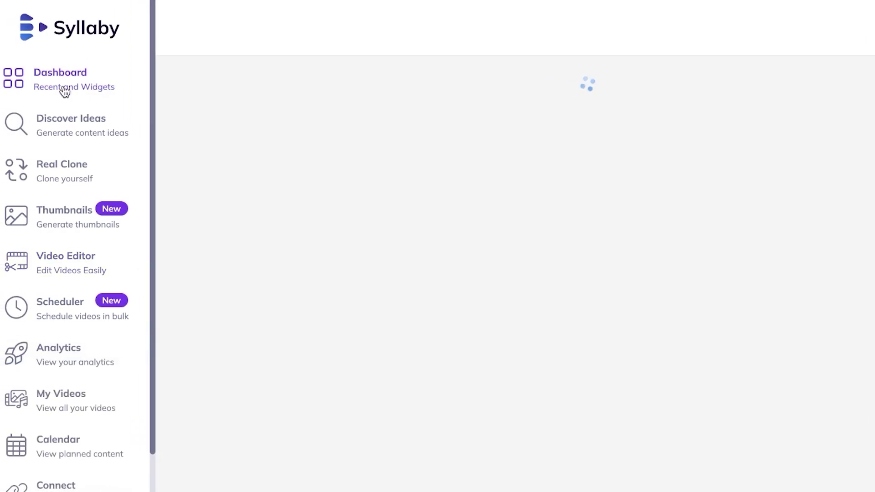
- Look over the dashboard overview and the clone-yourself section
{"action": "scroll", "coordinate": [668, 175], "scroll_direction": "down", "scroll_amount": 10}
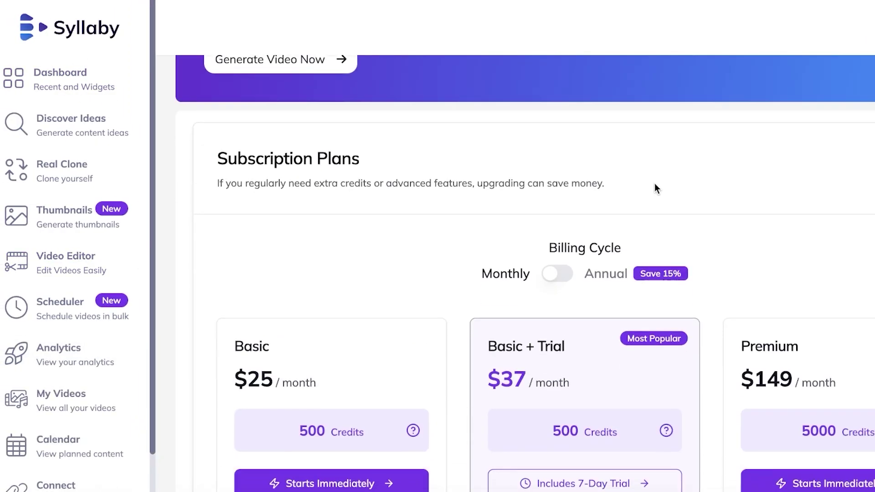
{"action": "scroll", "coordinate": [520, 264], "scroll_direction": "up", "scroll_amount": 10}
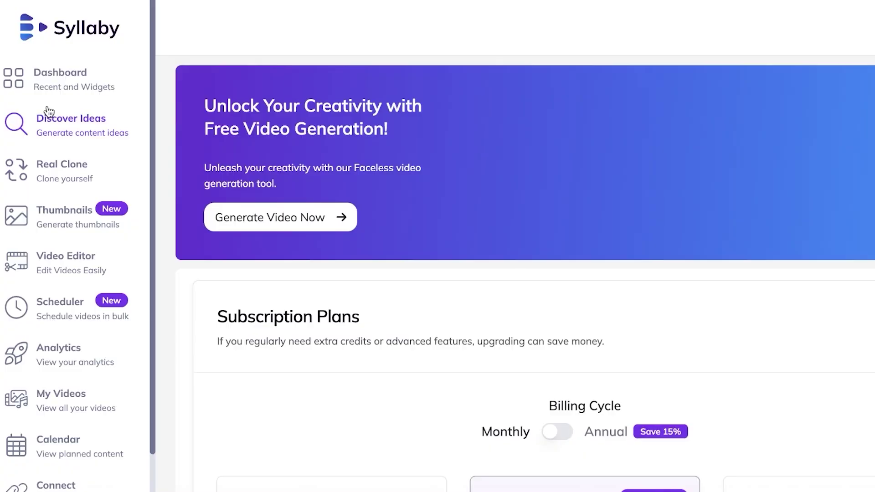
{"action": "left_click", "coordinate": [40, 80]}
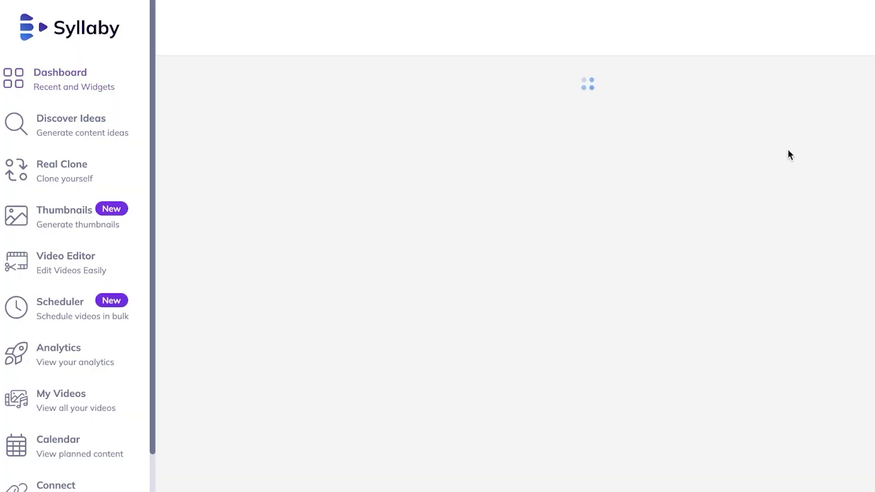
{"action": "scroll", "coordinate": [23, 254], "scroll_direction": "down", "scroll_amount": 1}
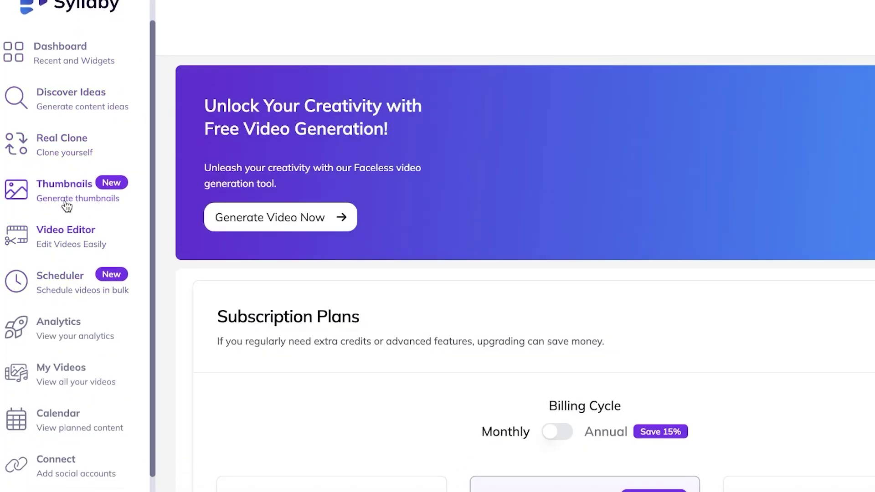
{"action": "scroll", "coordinate": [73, 183], "scroll_direction": "up", "scroll_amount": 1}
{"action": "left_click", "coordinate": [73, 178]}
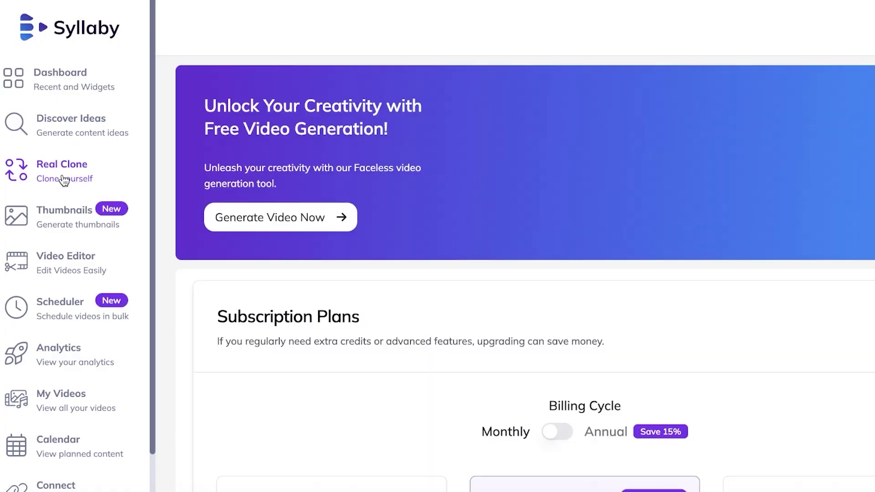
{"action": "left_click", "coordinate": [64, 177]}
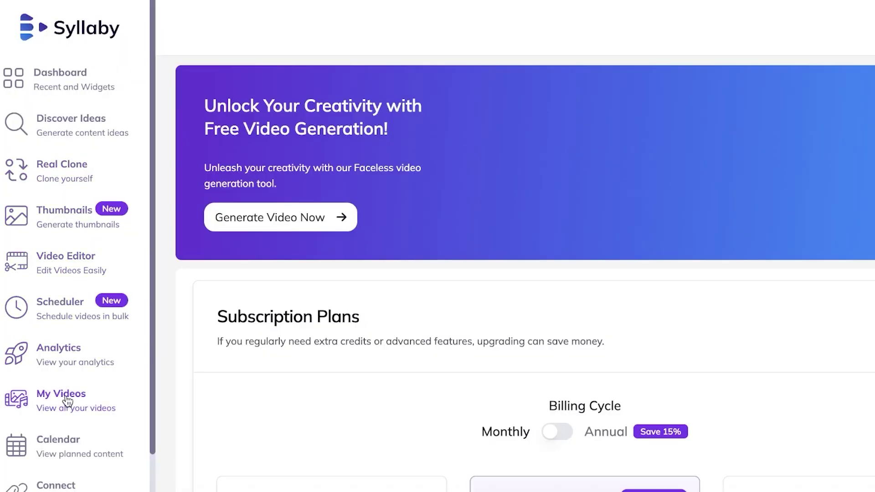
- Check the list of all videos, then launch the free faceless video generator
{"action": "left_click", "coordinate": [67, 400]}
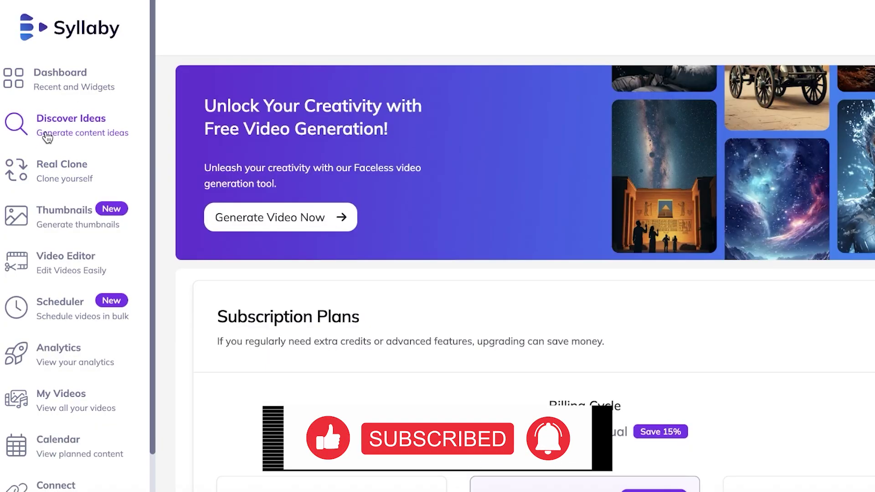
{"action": "scroll", "coordinate": [47, 137], "scroll_direction": "down", "scroll_amount": 2}
{"action": "scroll", "coordinate": [47, 137], "scroll_direction": "up", "scroll_amount": 2}
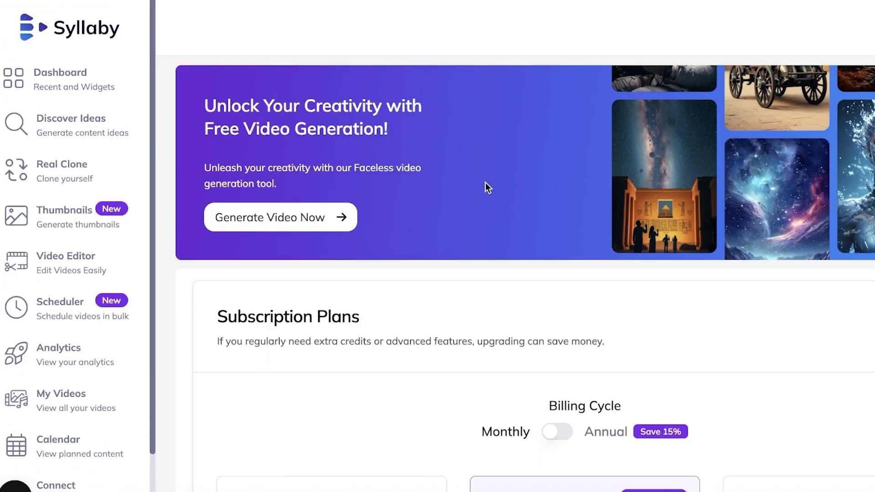
{"action": "left_click", "coordinate": [260, 223]}
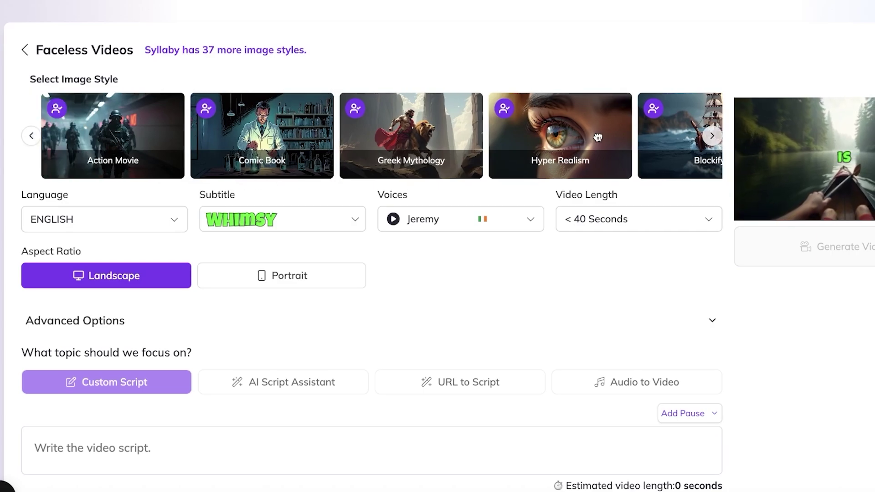
- Choose Action Movie style, Lumen subtitles, Jeremy voice, under-40-second length and portrait format
{"action": "left_click", "coordinate": [238, 116]}
{"action": "left_click", "coordinate": [91, 137]}
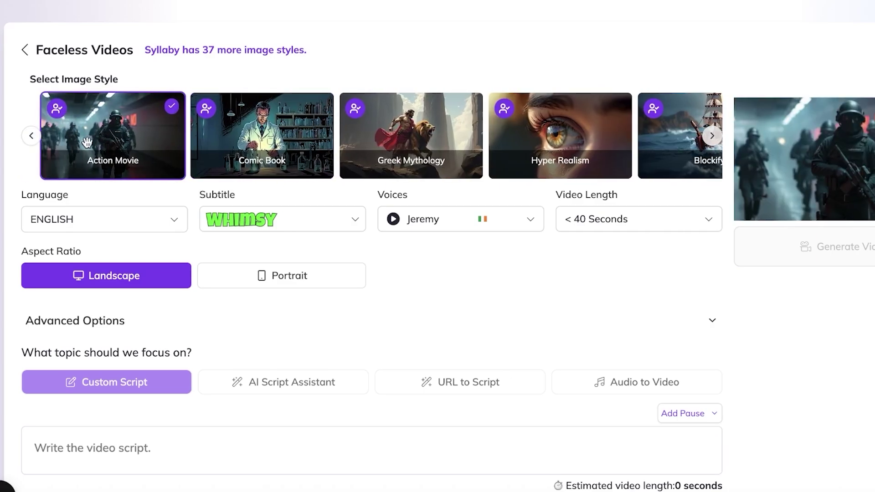
{"action": "left_click", "coordinate": [138, 218]}
{"action": "left_click", "coordinate": [342, 224]}
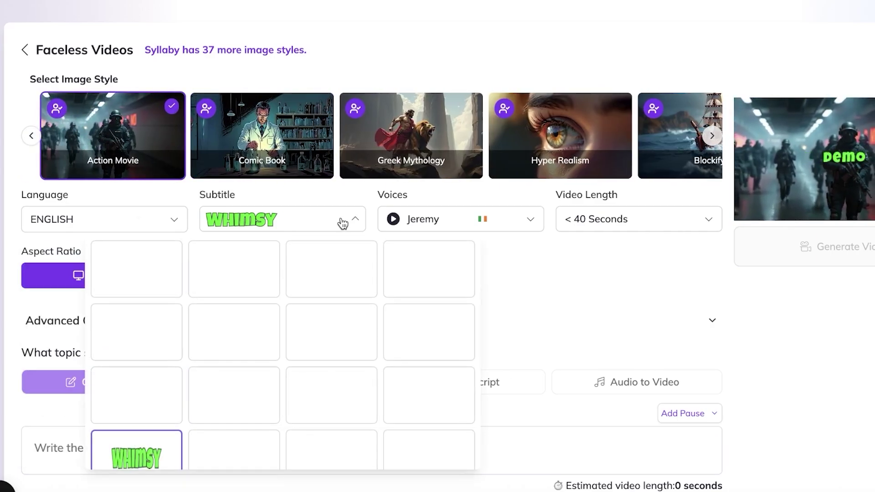
{"action": "scroll", "coordinate": [360, 291], "scroll_direction": "down", "scroll_amount": 5}
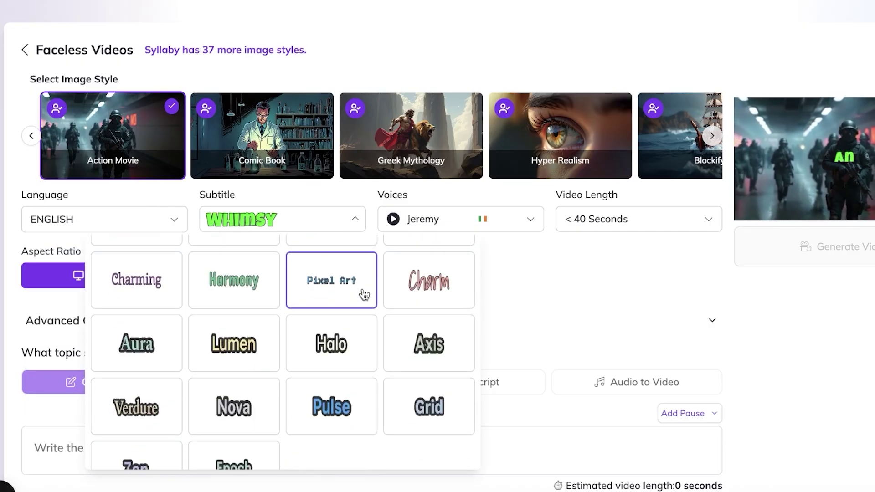
{"action": "left_click", "coordinate": [204, 353]}
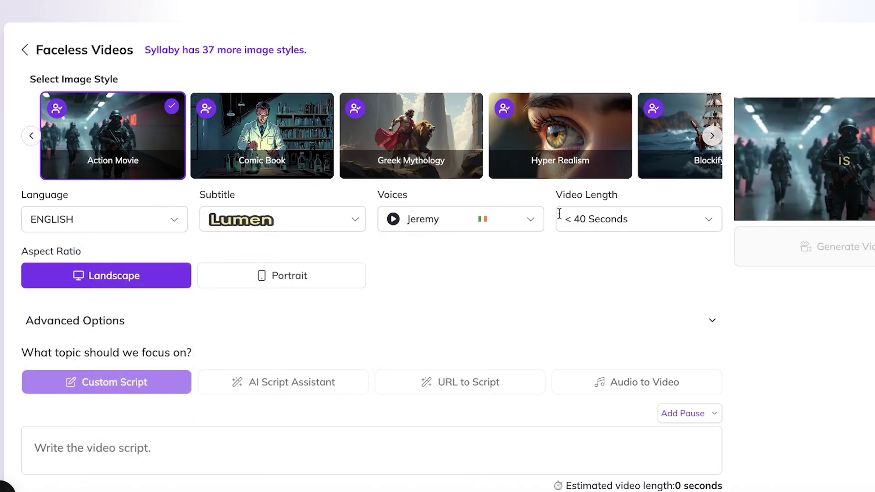
{"action": "left_click", "coordinate": [521, 219]}
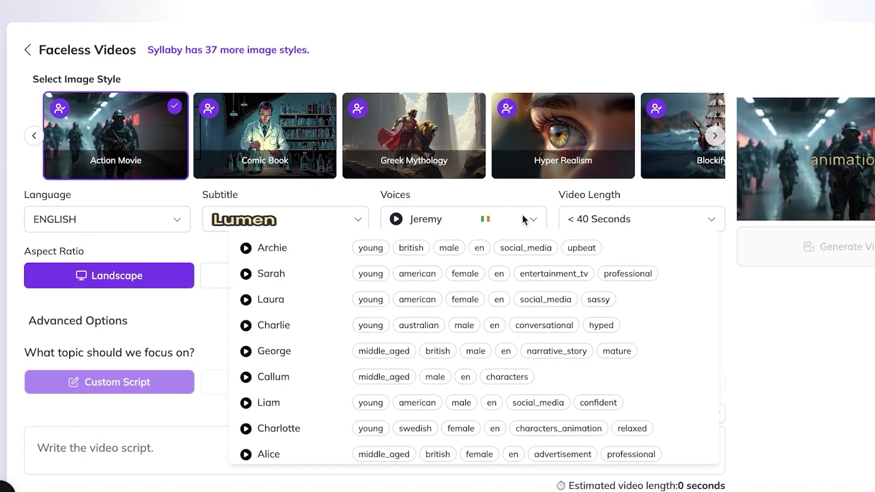
{"action": "left_click", "coordinate": [712, 222]}
{"action": "left_click", "coordinate": [706, 220]}
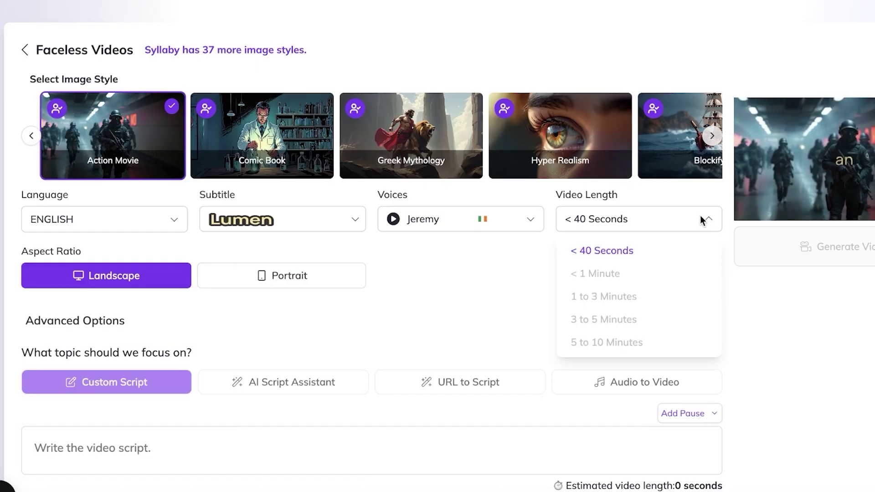
{"action": "left_click", "coordinate": [605, 214]}
{"action": "left_click", "coordinate": [276, 285]}
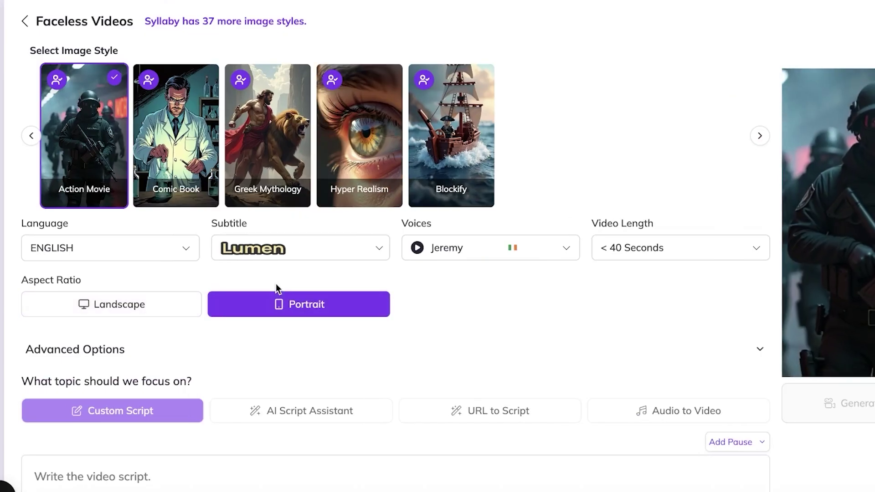
{"action": "scroll", "coordinate": [409, 324], "scroll_direction": "down", "scroll_amount": 1}
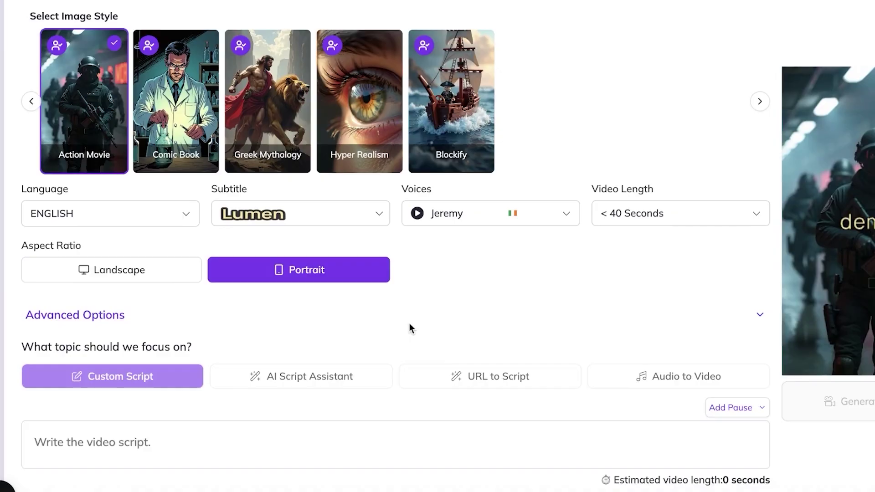
{"action": "scroll", "coordinate": [302, 366], "scroll_direction": "down", "scroll_amount": 1}
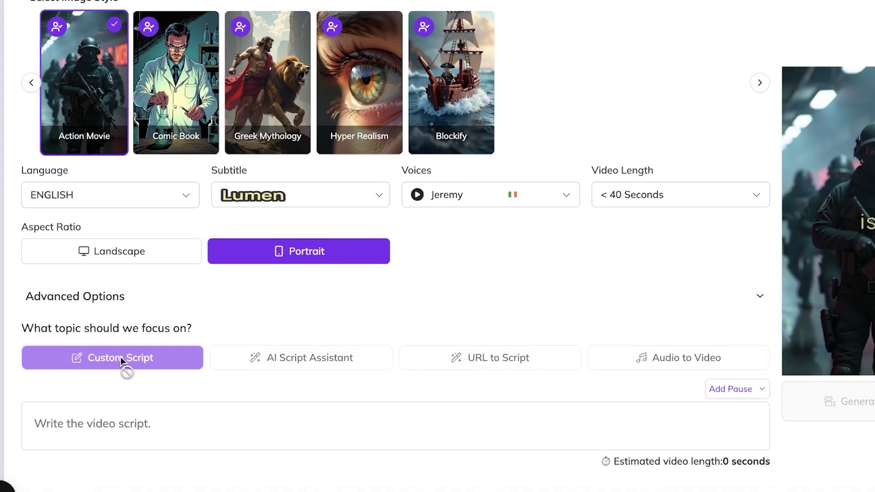
- Write a script 'Hi, these are the best' with a 0.5s pause, listing Action 101, Kobra, Game, then generate
{"action": "left_click", "coordinate": [86, 427]}
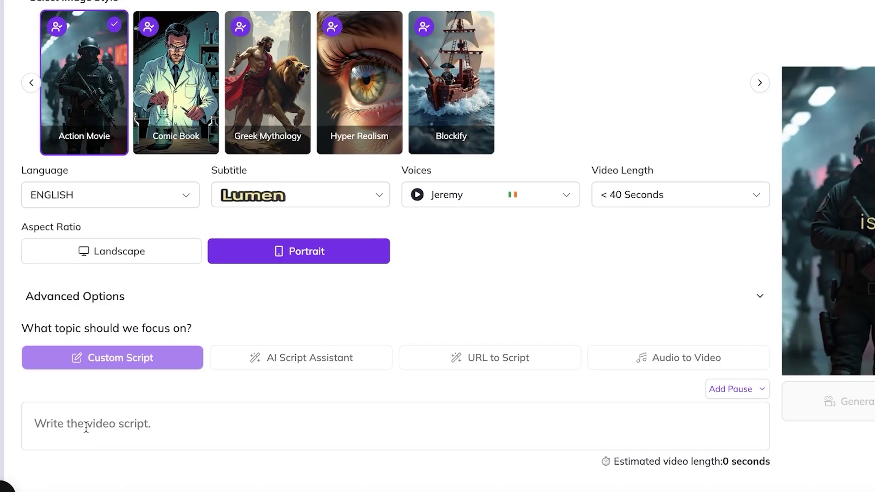
{"action": "type", "text": "Hi, these are the best action games this year!"}
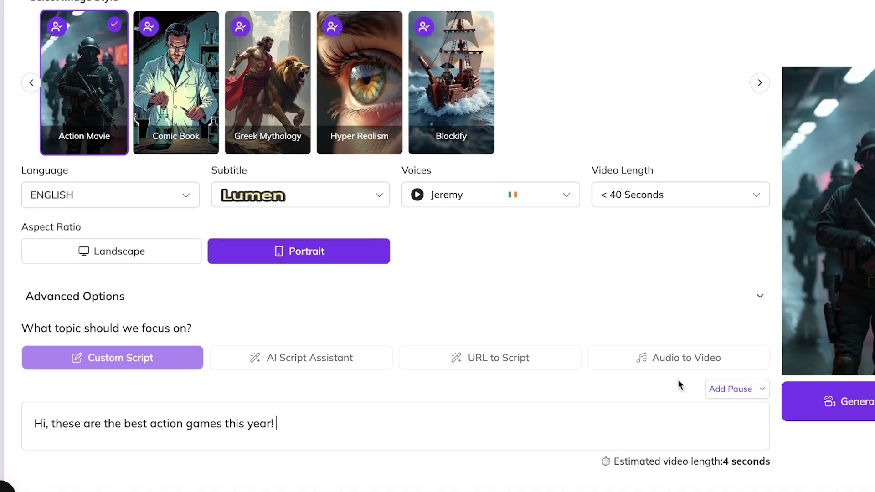
{"action": "left_click", "coordinate": [717, 388]}
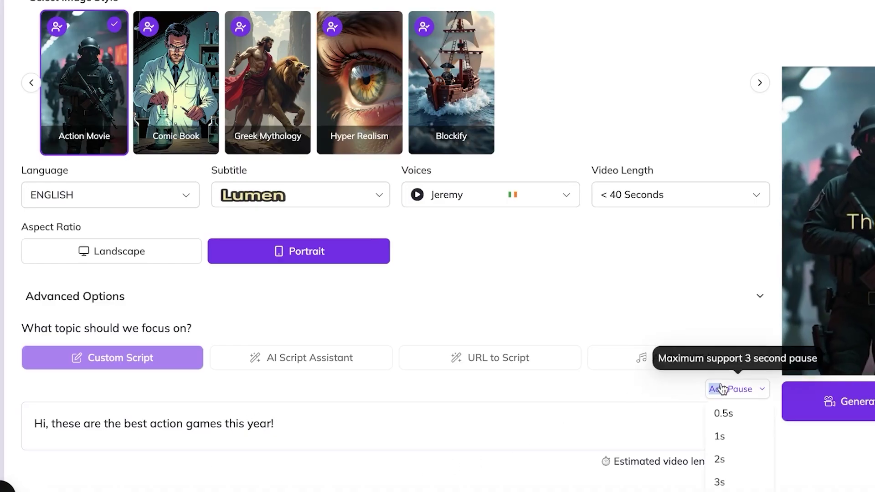
{"action": "left_click", "coordinate": [727, 415]}
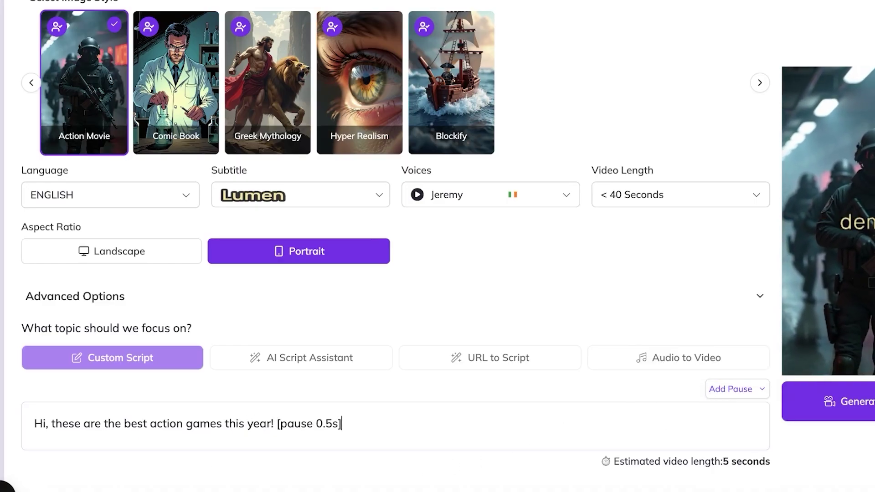
{"action": "key", "text": "Return"}
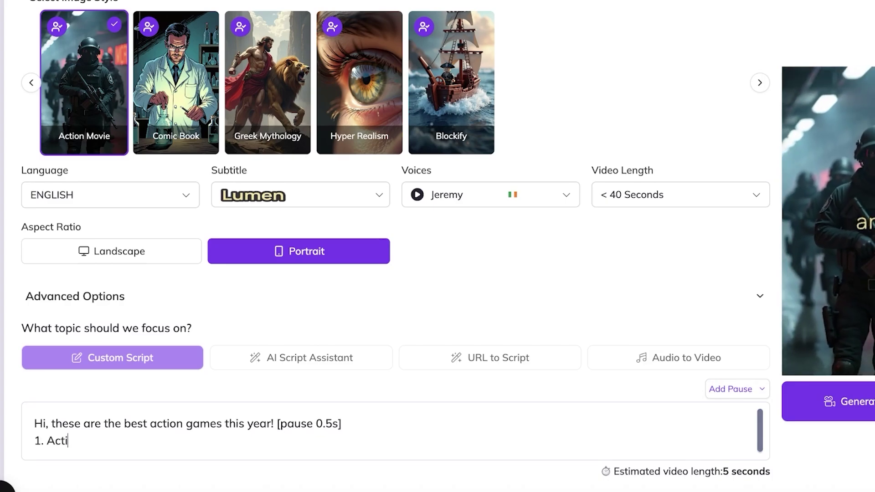
{"action": "type", "text": "1. Action 101"}
{"action": "key", "text": "Return"}
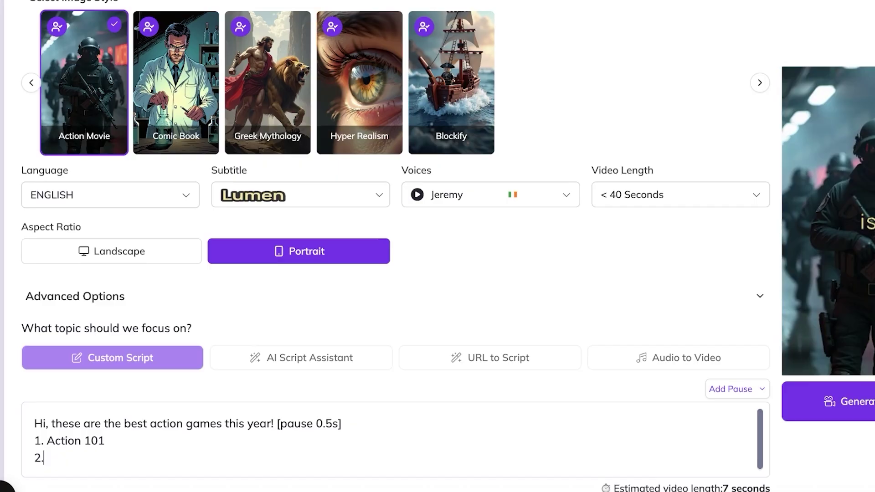
{"action": "type", "text": "2. Kobr"}
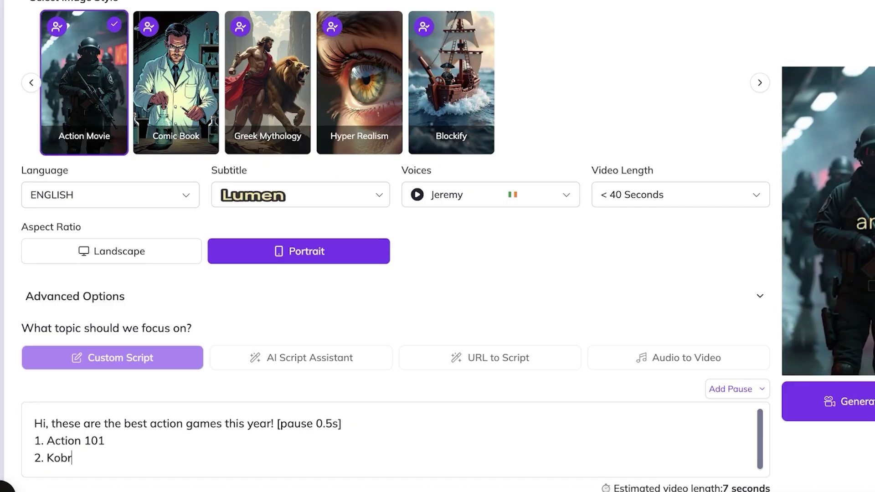
{"action": "type", "text": "a"}
{"action": "key", "text": "Return"}
{"action": "type", "text": "3. "}
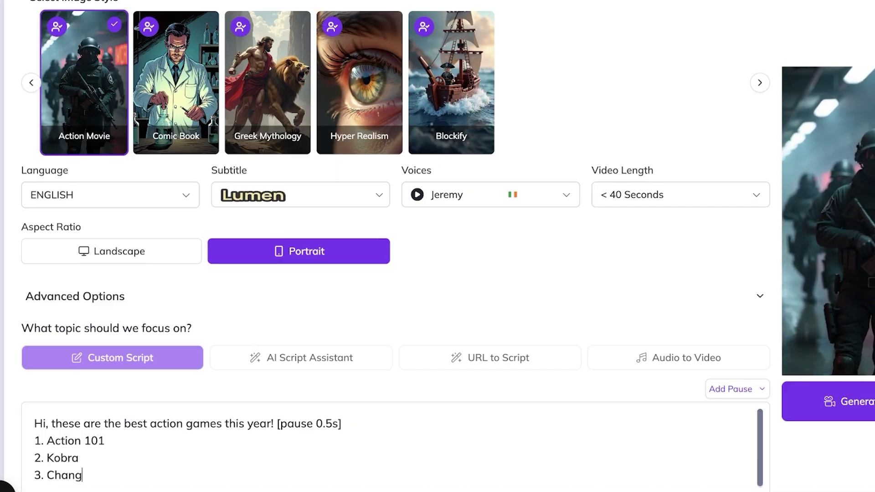
{"action": "type", "text": " Game"}
{"action": "scroll", "coordinate": [598, 371], "scroll_direction": "down", "scroll_amount": 2}
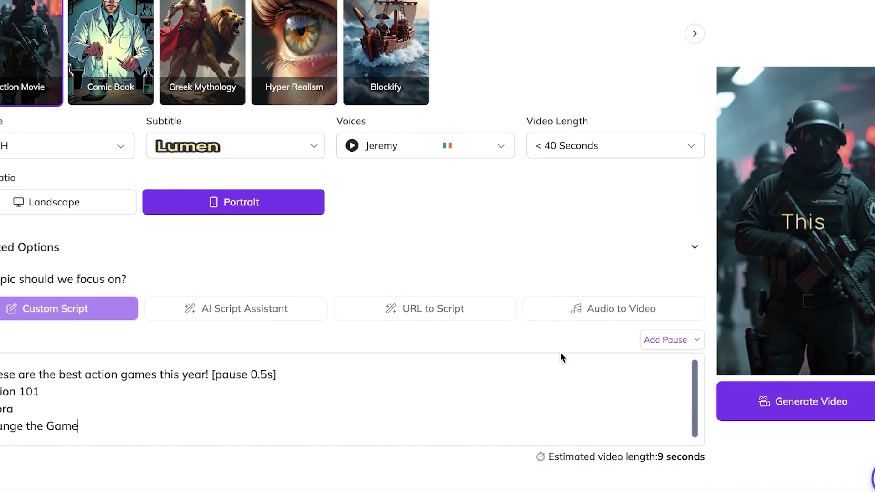
{"action": "left_click", "coordinate": [820, 401]}
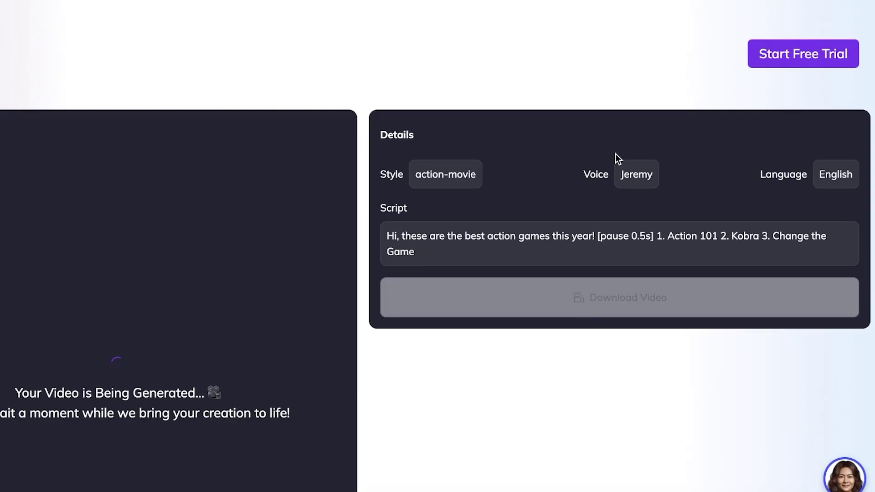
{"action": "scroll", "coordinate": [600, 155], "scroll_direction": "down", "scroll_amount": 4}
{"action": "scroll", "coordinate": [598, 178], "scroll_direction": "up", "scroll_amount": 3}
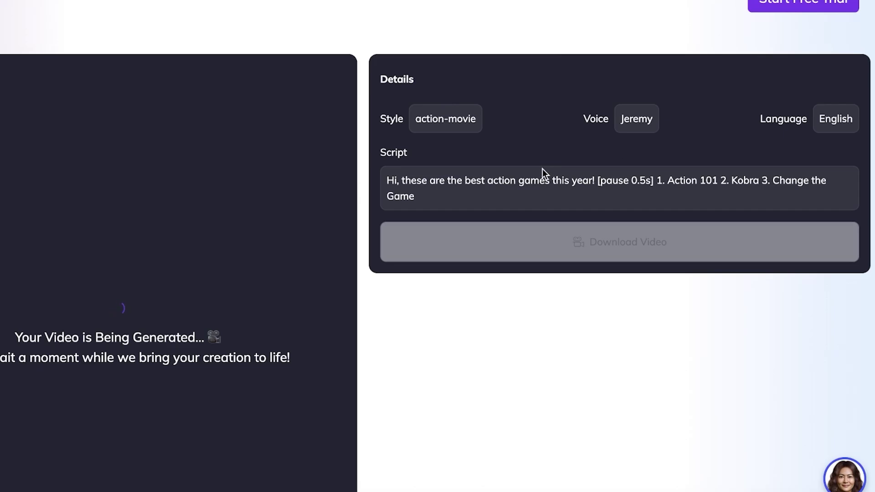
{"action": "scroll", "coordinate": [542, 168], "scroll_direction": "down", "scroll_amount": 3}
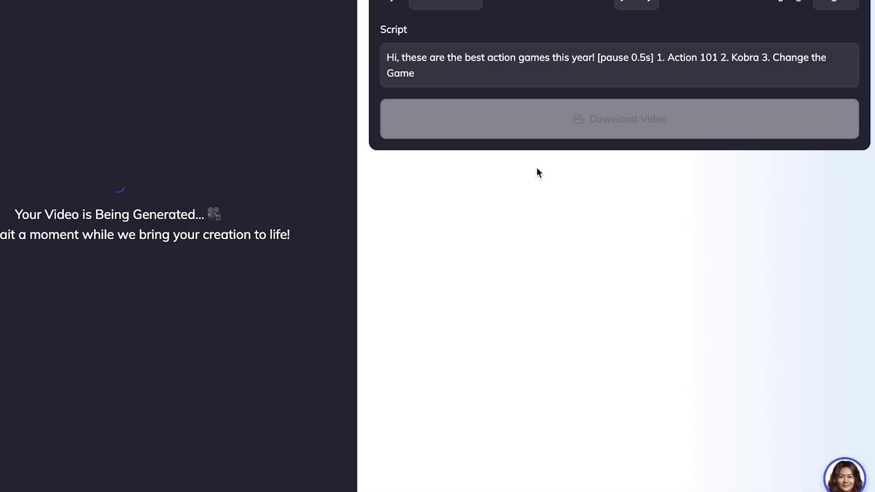
{"action": "scroll", "coordinate": [536, 169], "scroll_direction": "up", "scroll_amount": 4}
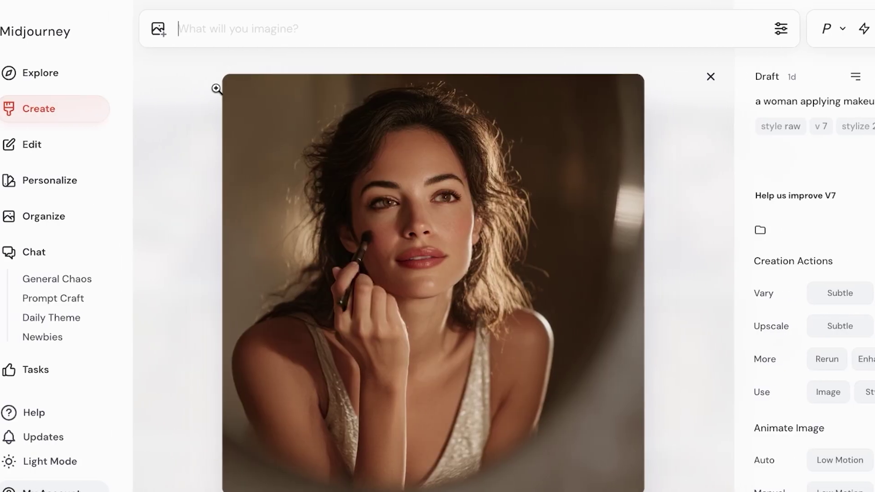
- Launch Flow from the Veo page with Create with Flow and scroll the Google AI Ultra plan details
{"action": "left_click", "coordinate": [46, 73]}
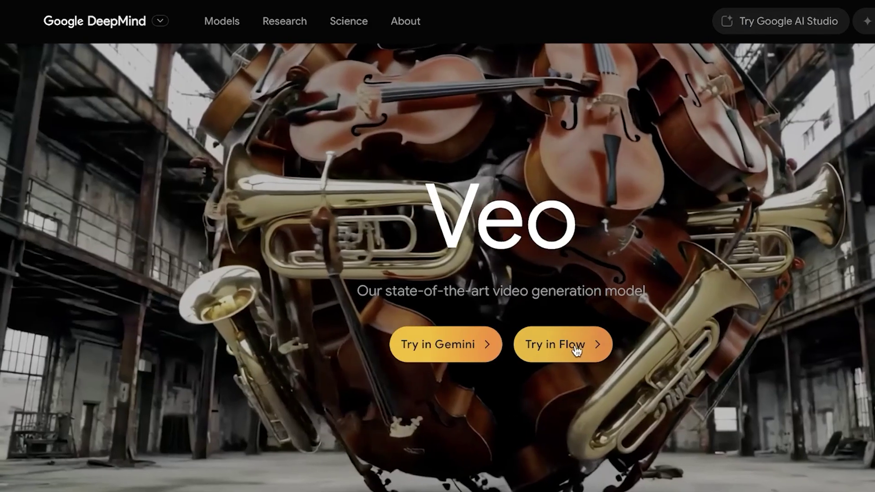
{"action": "left_click", "coordinate": [573, 346]}
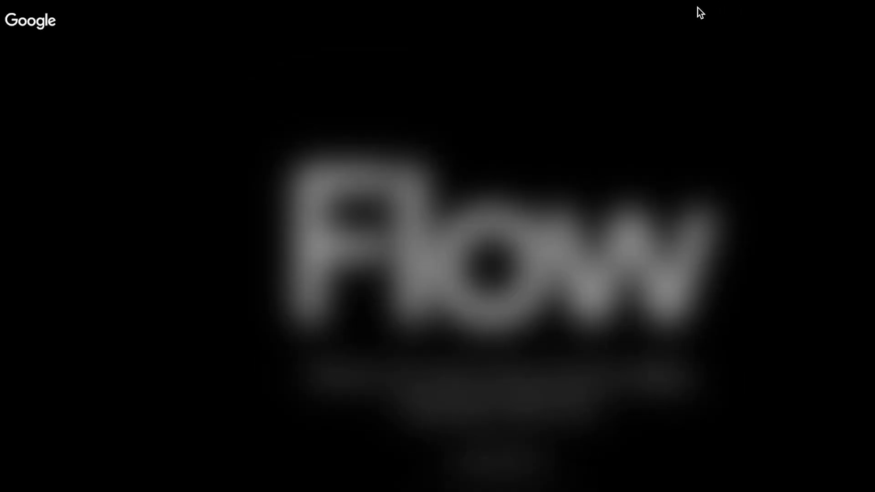
{"action": "left_click", "coordinate": [477, 462]}
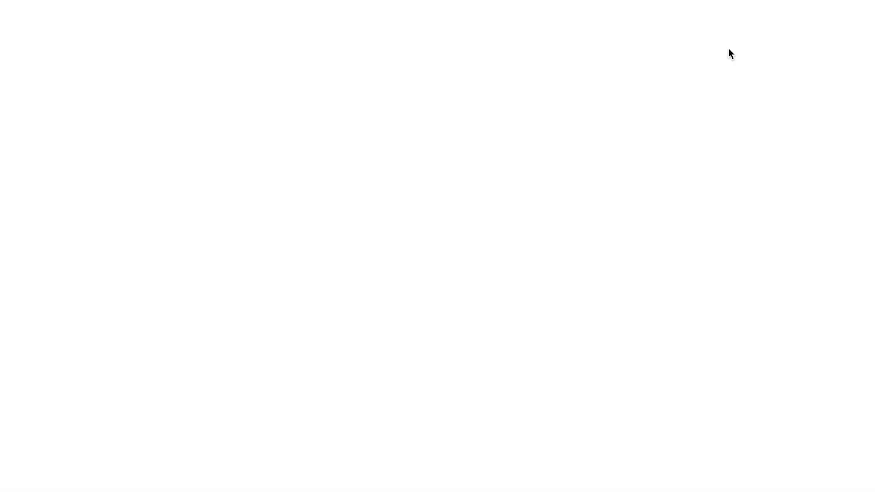
{"action": "scroll", "coordinate": [660, 78], "scroll_direction": "down", "scroll_amount": 8}
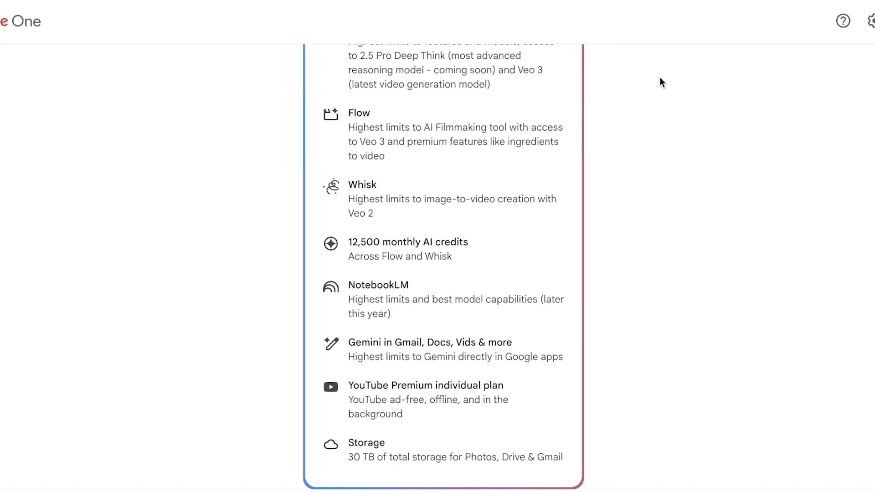
{"action": "scroll", "coordinate": [662, 79], "scroll_direction": "up", "scroll_amount": 3}
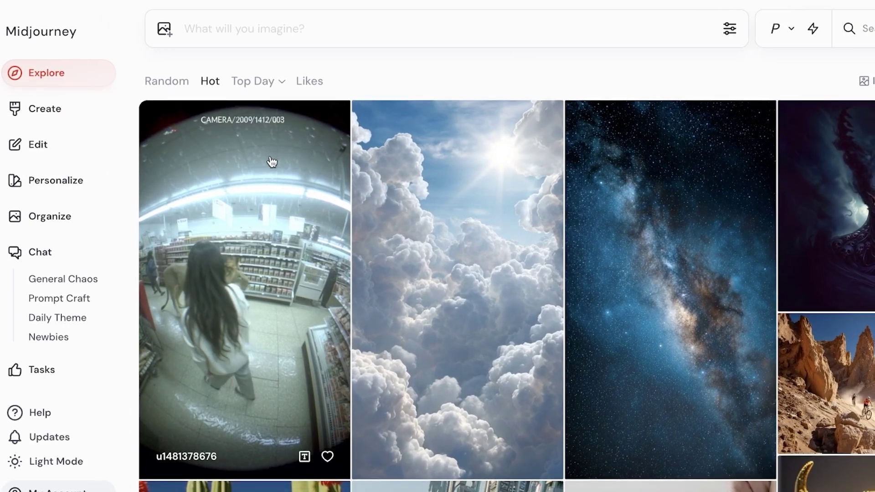
- Switch from the Explore gallery to the Create page and browse your makeup-palette and makeup-brush videos
{"action": "scroll", "coordinate": [218, 163], "scroll_direction": "down", "scroll_amount": 3}
{"action": "scroll", "coordinate": [224, 170], "scroll_direction": "up", "scroll_amount": 3}
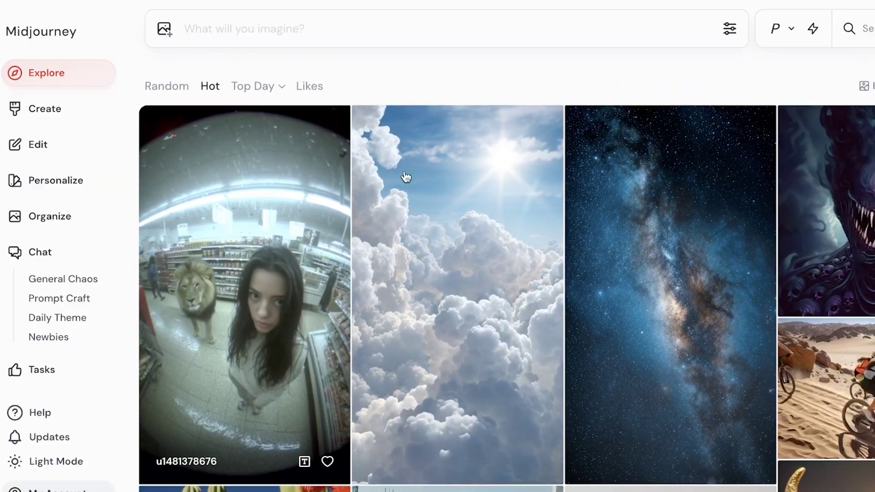
{"action": "scroll", "coordinate": [674, 109], "scroll_direction": "down", "scroll_amount": 1}
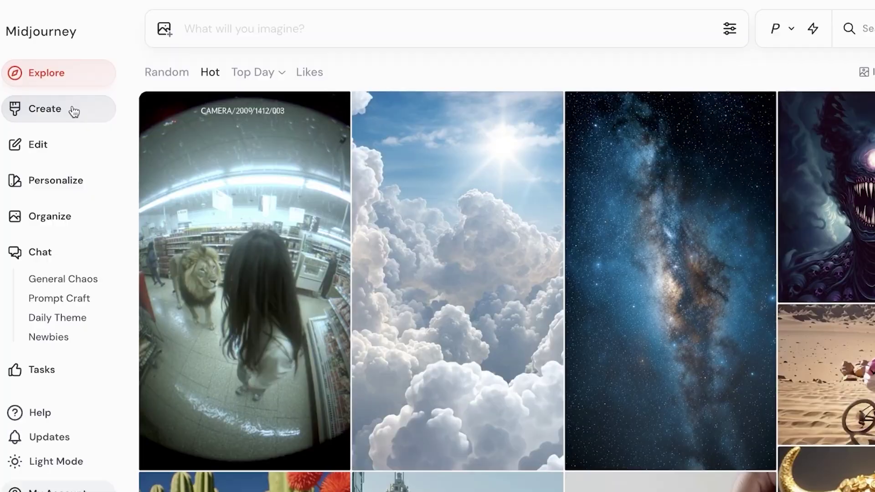
{"action": "left_click", "coordinate": [72, 111]}
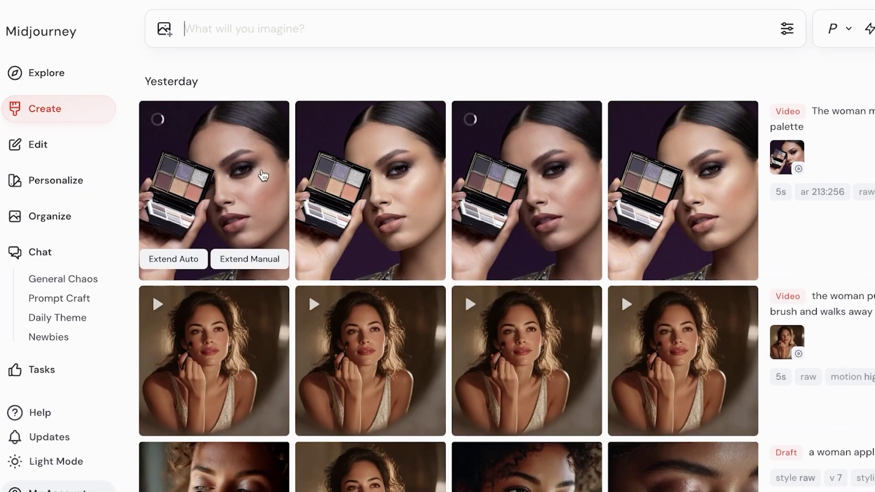
{"action": "scroll", "coordinate": [263, 175], "scroll_direction": "down", "scroll_amount": 3}
{"action": "scroll", "coordinate": [262, 172], "scroll_direction": "up", "scroll_amount": 3}
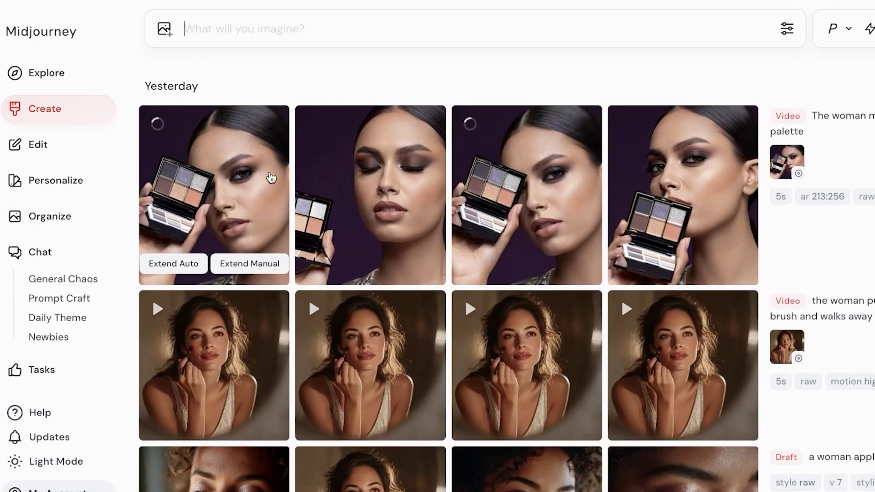
{"action": "scroll", "coordinate": [273, 177], "scroll_direction": "down", "scroll_amount": 3}
{"action": "scroll", "coordinate": [208, 199], "scroll_direction": "up", "scroll_amount": 3}
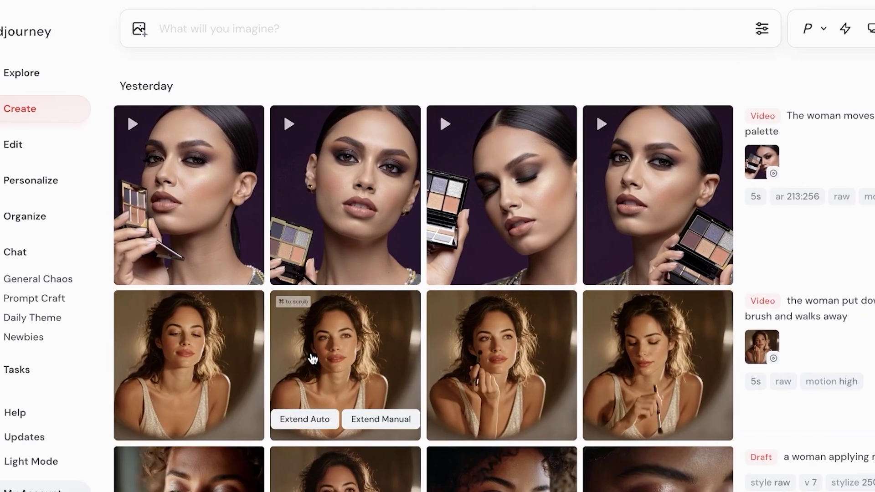
- Open the makeup-brush video full view and step through the clips and eyeshadow-palette variations
{"action": "left_click", "coordinate": [336, 356]}
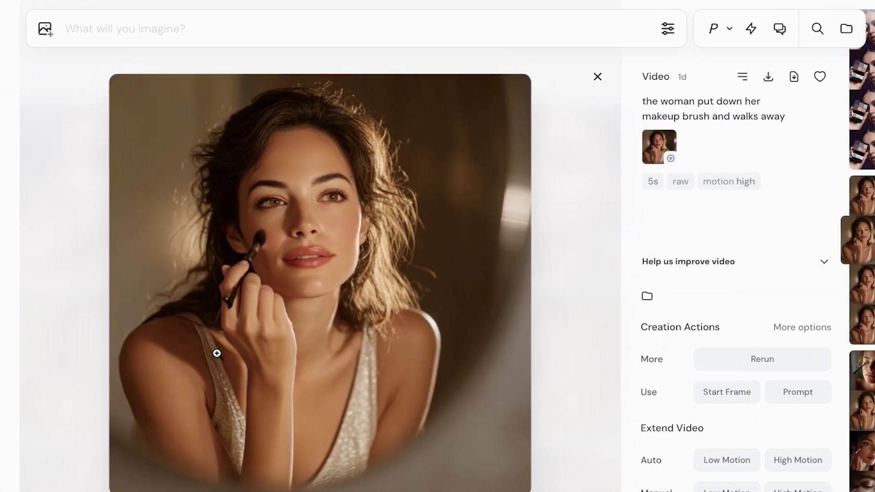
{"action": "key", "text": "Right"}
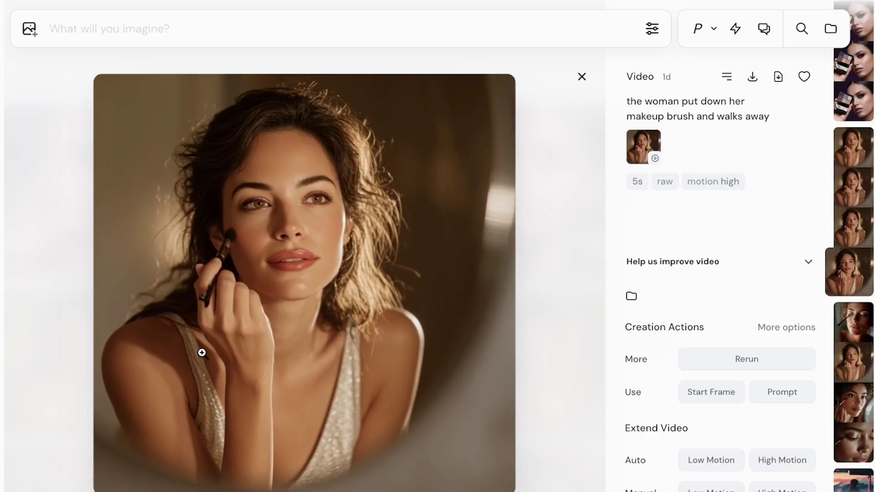
{"action": "key", "text": "Right"}
{"action": "key", "text": "Left"}
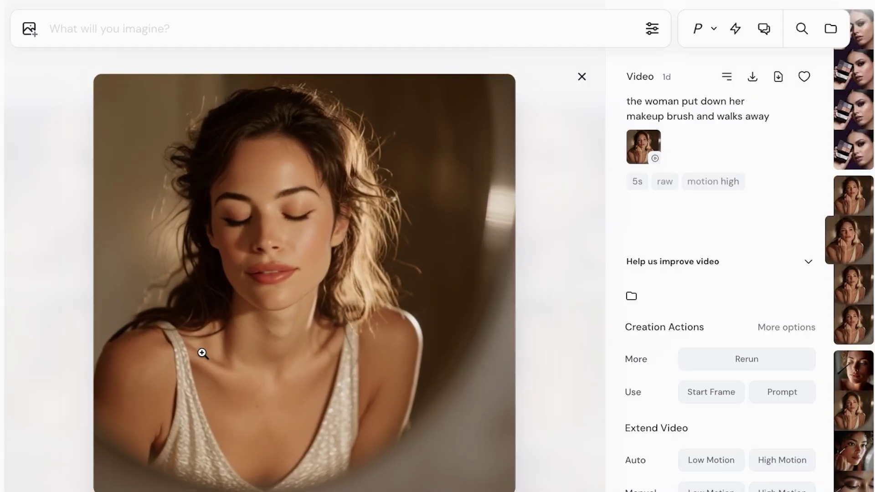
{"action": "key", "text": "Up"}
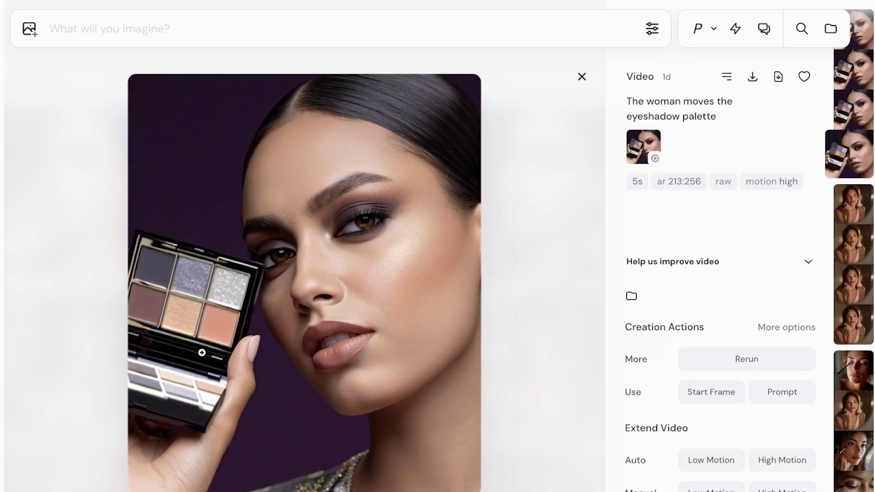
{"action": "key", "text": "Up"}
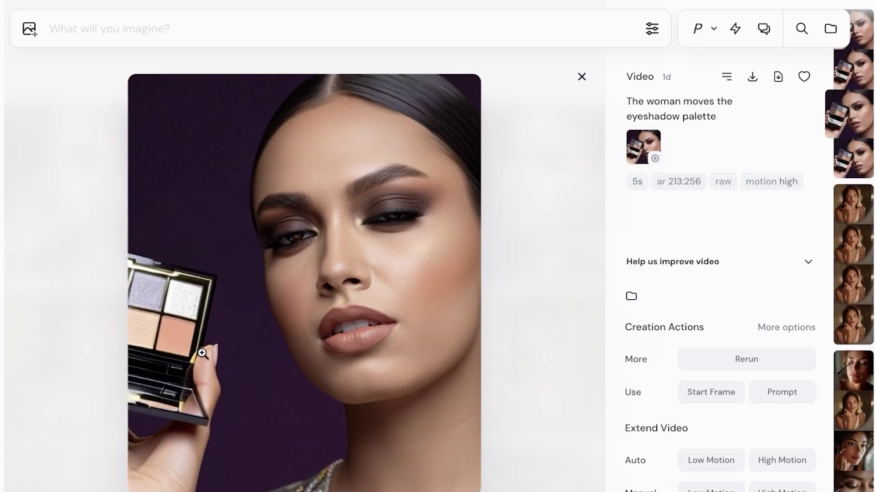
{"action": "key", "text": "Up"}
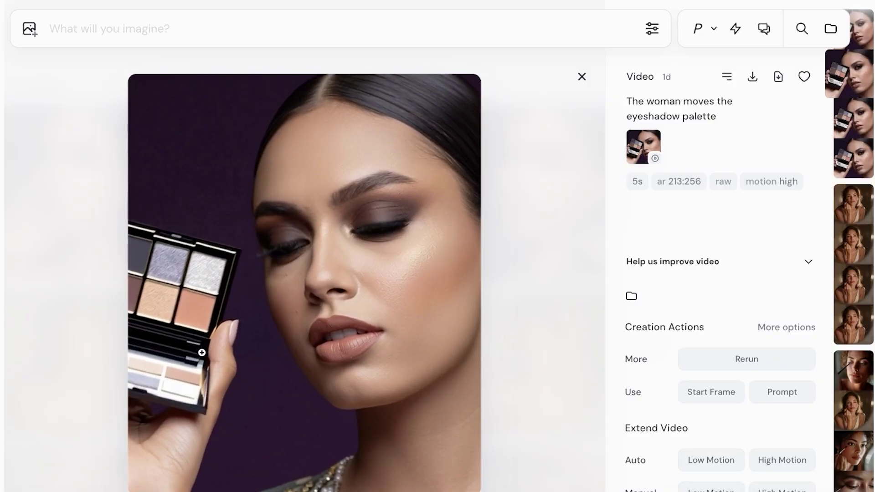
{"action": "key", "text": "Up"}
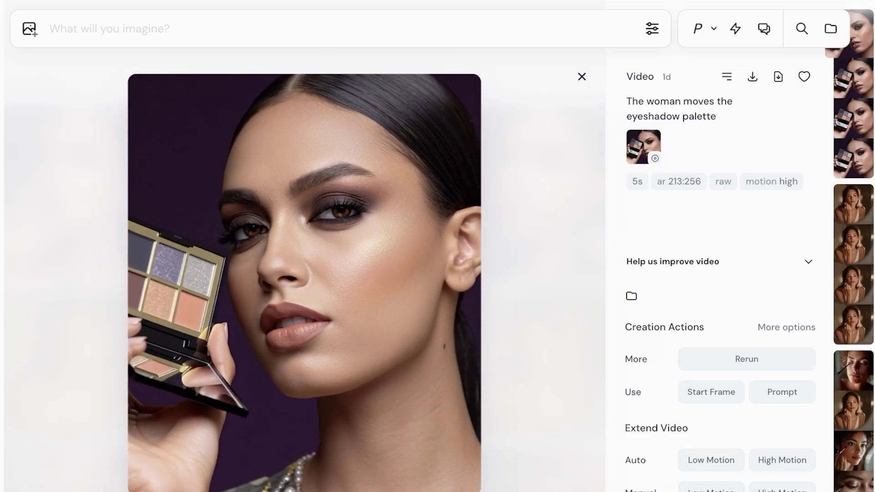
- Close the viewer and scroll down through the Explore feed of community images
{"action": "key", "text": "Escape"}
{"action": "scroll", "coordinate": [423, 198], "scroll_direction": "down", "scroll_amount": 8}
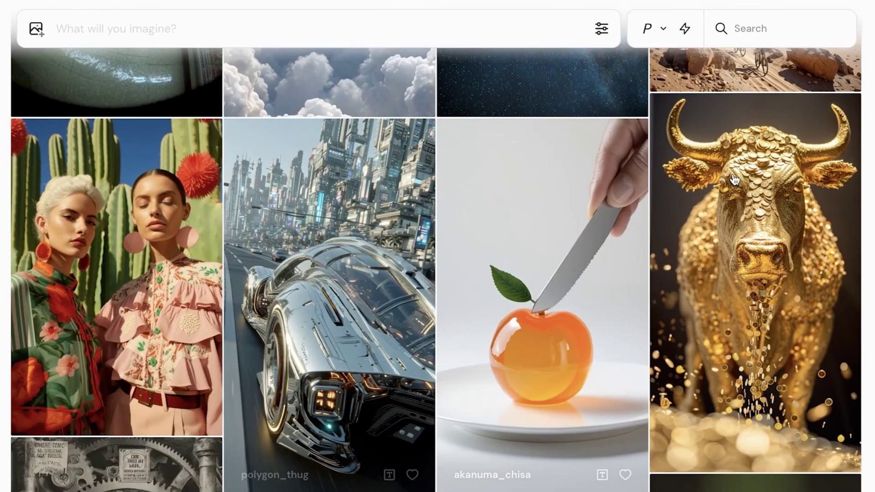
{"action": "scroll", "coordinate": [209, 209], "scroll_direction": "down", "scroll_amount": 1}
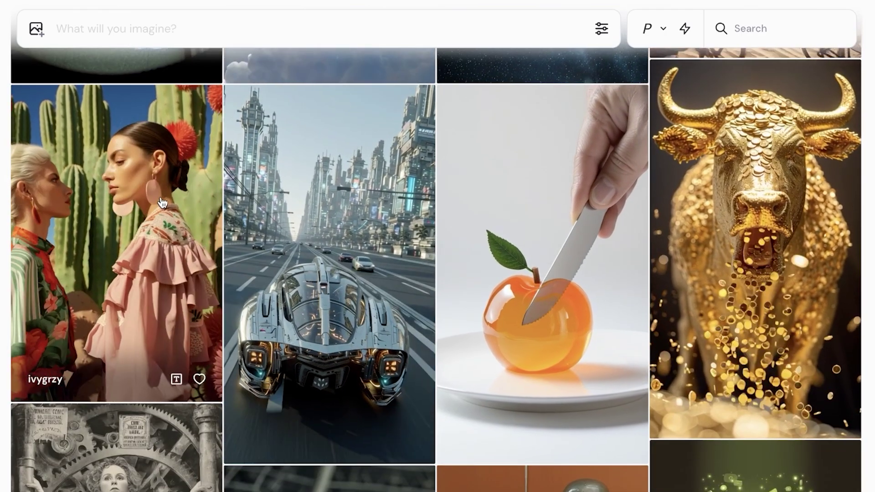
{"action": "scroll", "coordinate": [767, 243], "scroll_direction": "down", "scroll_amount": 3}
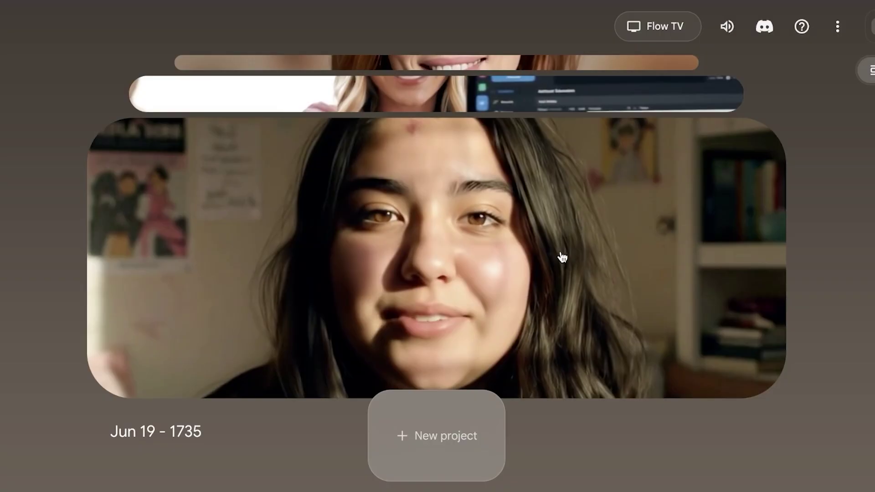
- Scroll the Flow project carousel from Jun 19 - 1735 to the Jun 19 - 1821 project
{"action": "scroll", "coordinate": [563, 258], "scroll_direction": "up", "scroll_amount": 1}
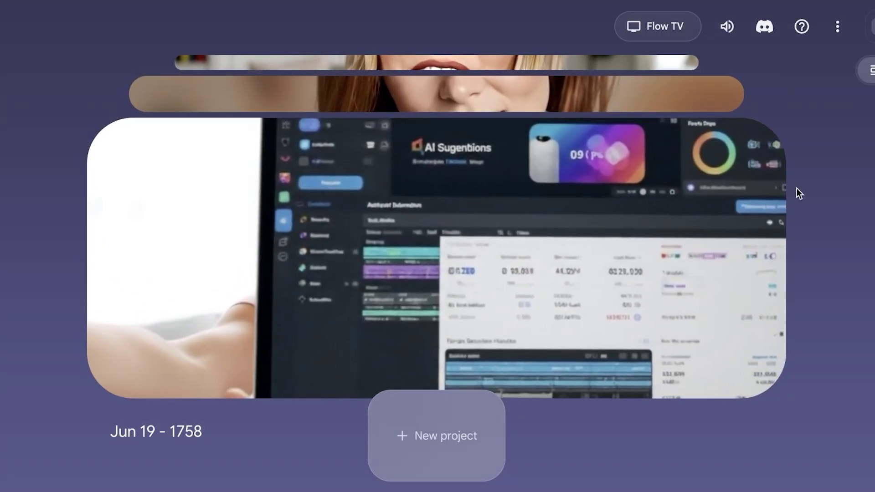
{"action": "scroll", "coordinate": [658, 200], "scroll_direction": "up", "scroll_amount": 1}
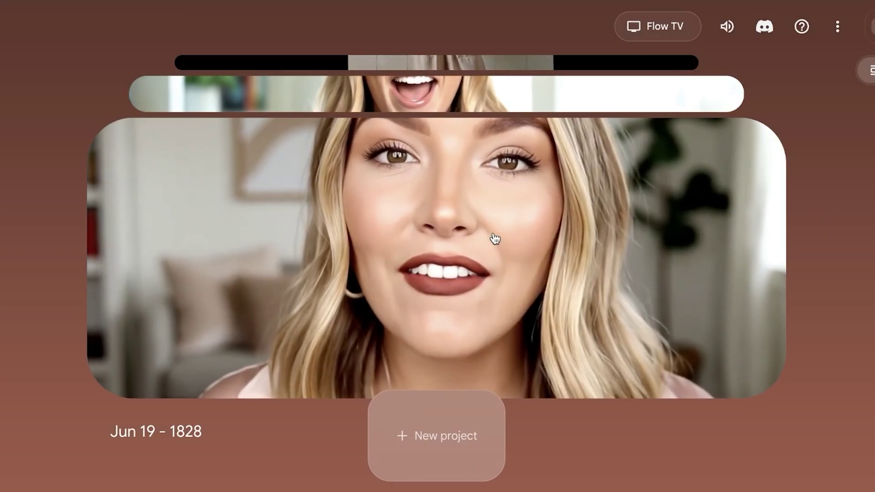
- Open the Jun 19 - 1828 project, play its first influencer clip and scroll the Scenebuilder page
{"action": "left_click", "coordinate": [494, 238]}
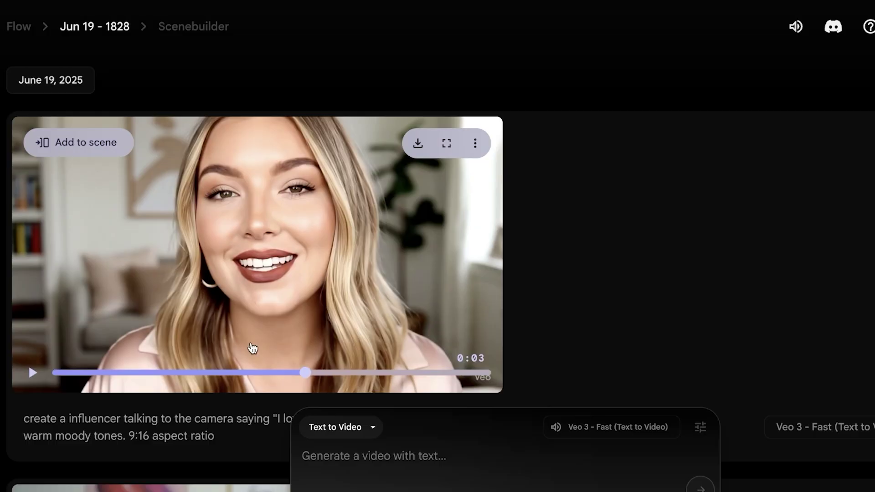
{"action": "left_click", "coordinate": [221, 302]}
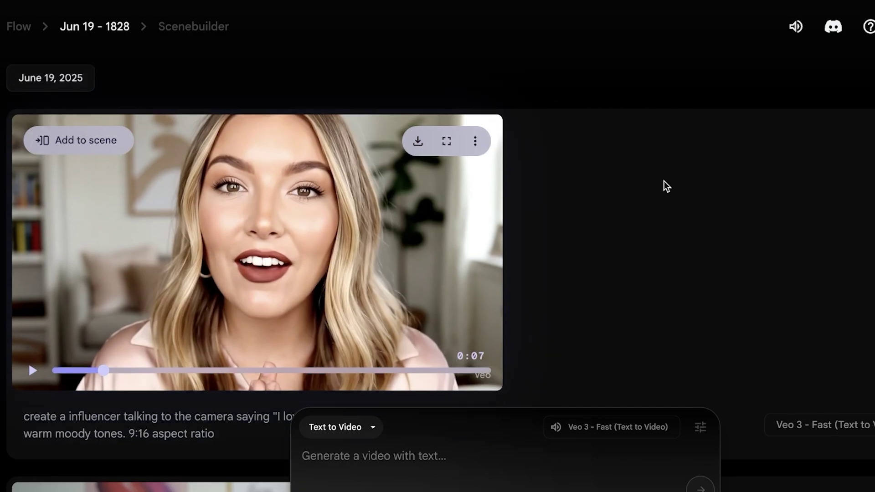
{"action": "scroll", "coordinate": [387, 333], "scroll_direction": "down", "scroll_amount": 10}
{"action": "scroll", "coordinate": [323, 179], "scroll_direction": "up", "scroll_amount": 1}
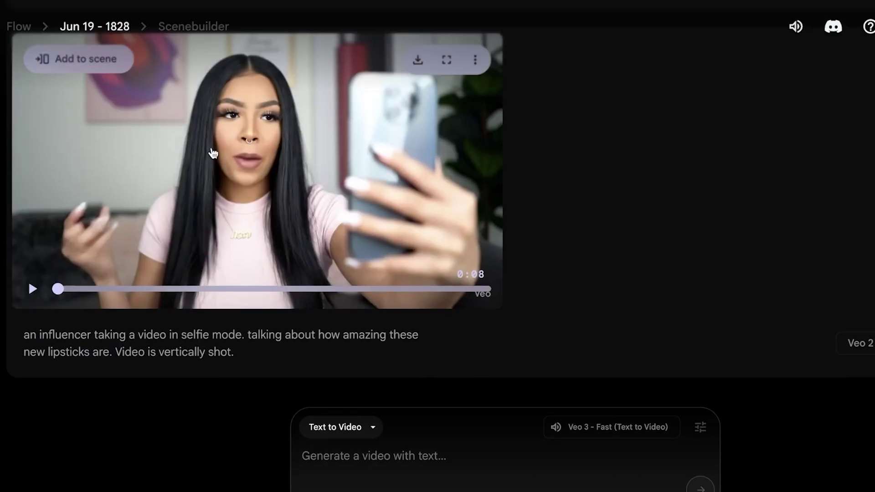
- Use the Flow breadcrumb to go back to the project gallery
{"action": "left_click", "coordinate": [19, 26]}
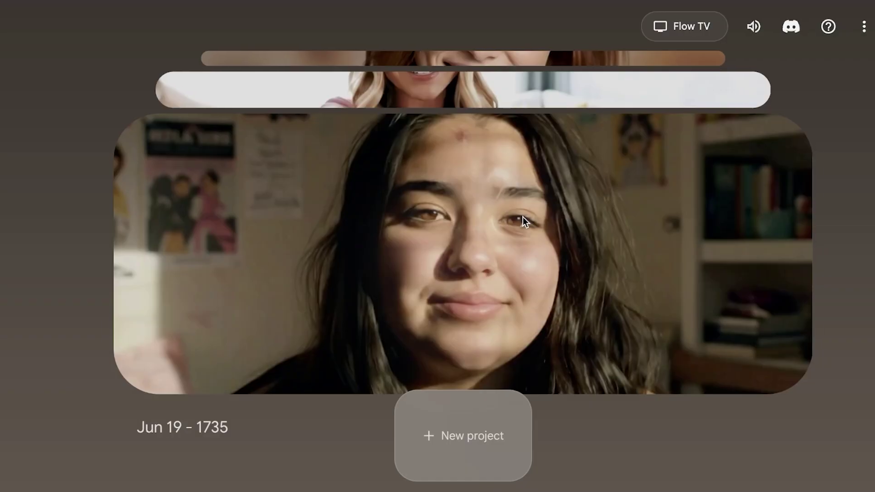